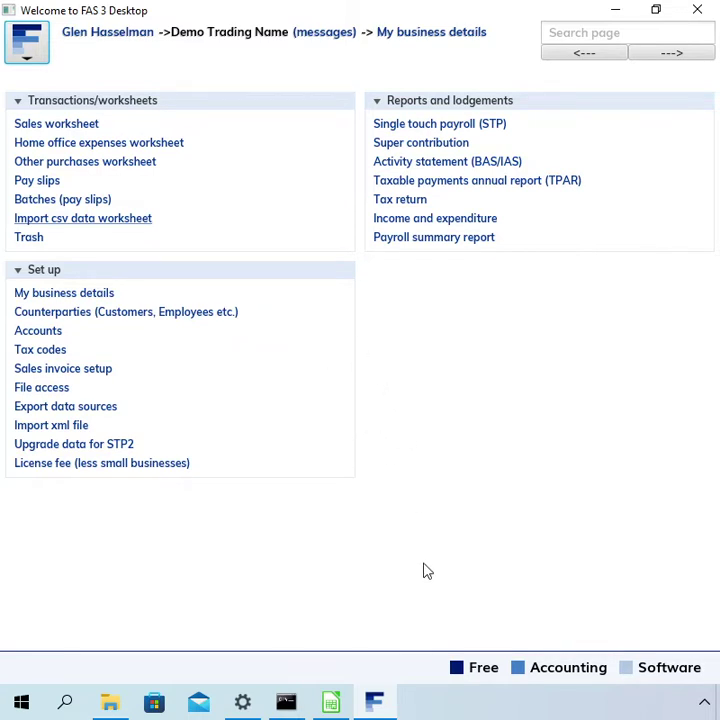
Bring up transactions.csv in LibreOffice Calc and highlight its Date, Description and Amount heading row.
mouse_move(333, 706)
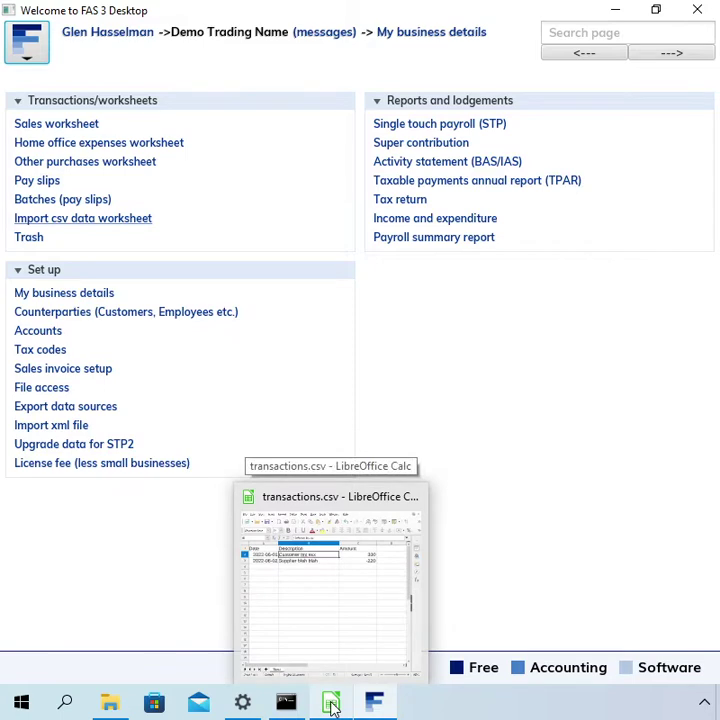
left_click(333, 706)
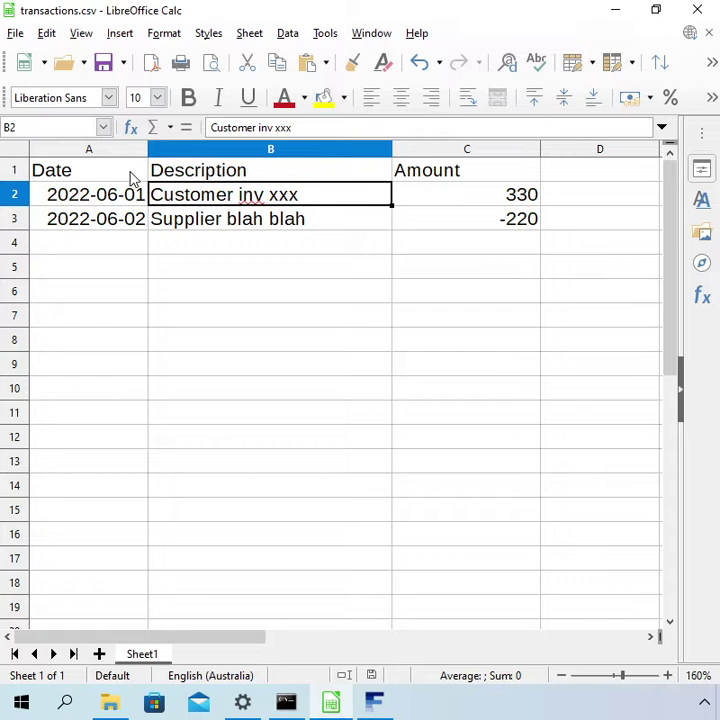
left_click(134, 177)
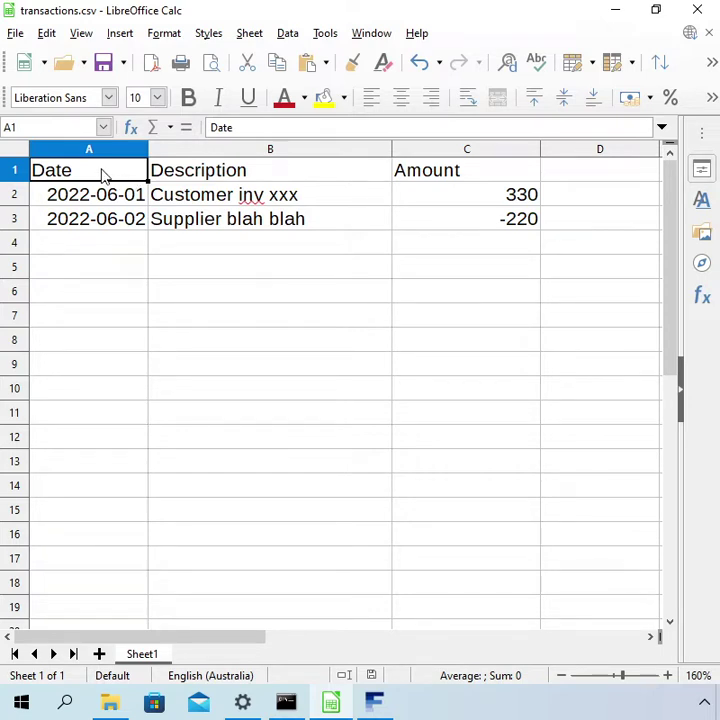
left_click(15, 168)
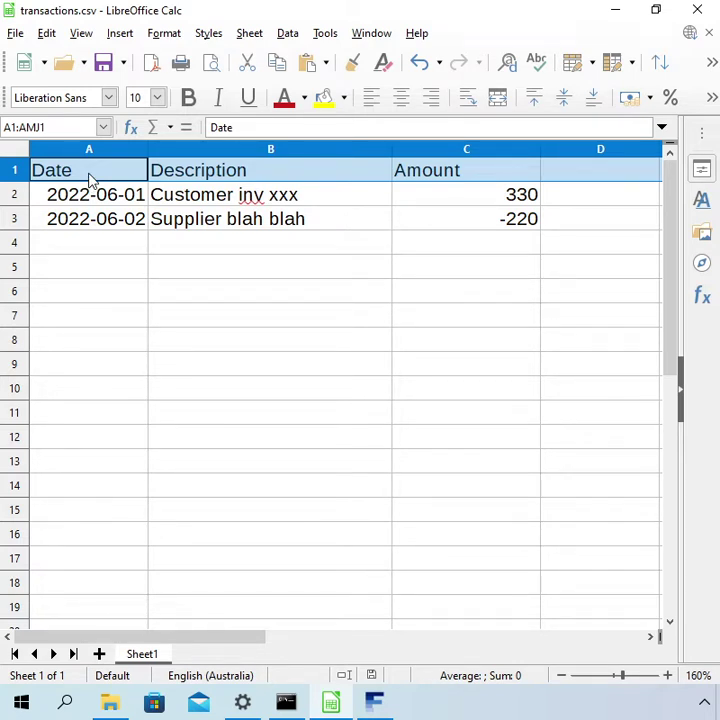
left_click(88, 178)
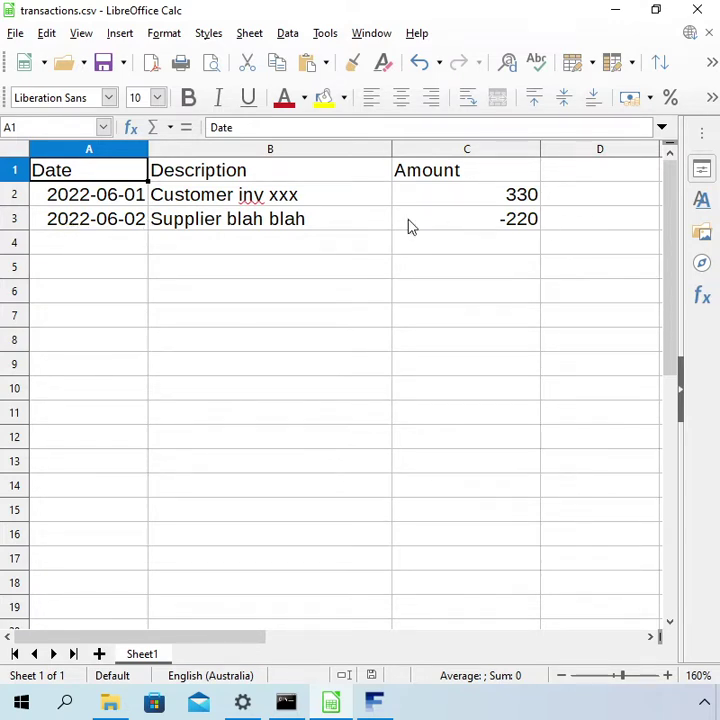
left_click(124, 228)
left_click(212, 230)
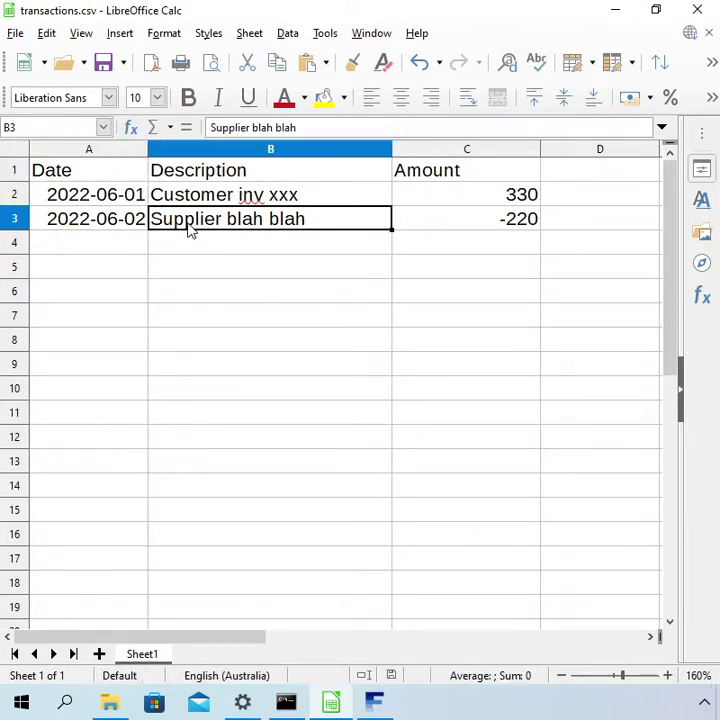
left_click(118, 222)
left_click(269, 204)
left_click(413, 198)
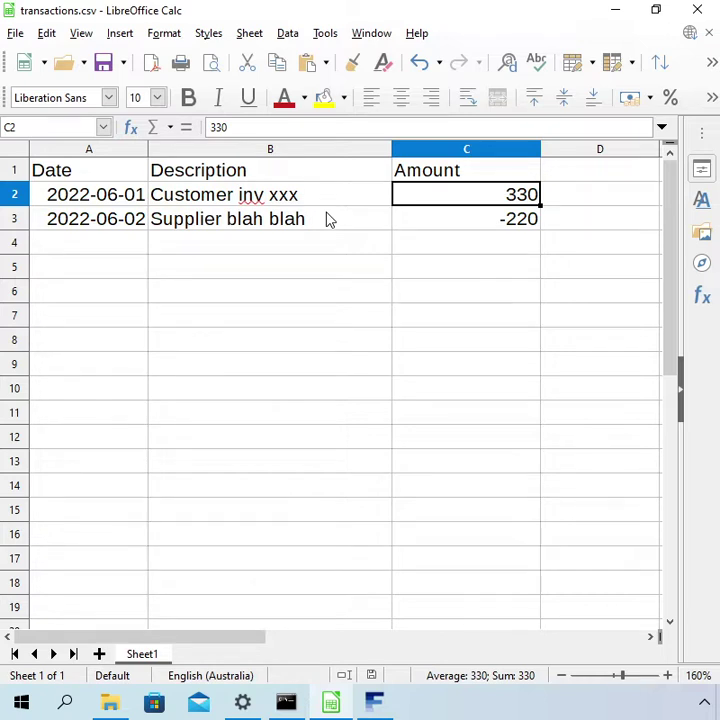
left_click(268, 203)
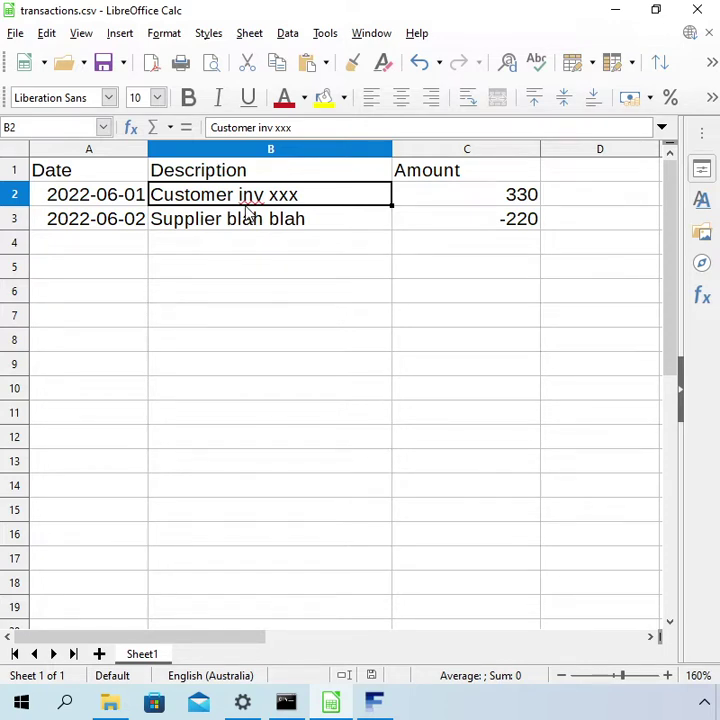
left_click(110, 203)
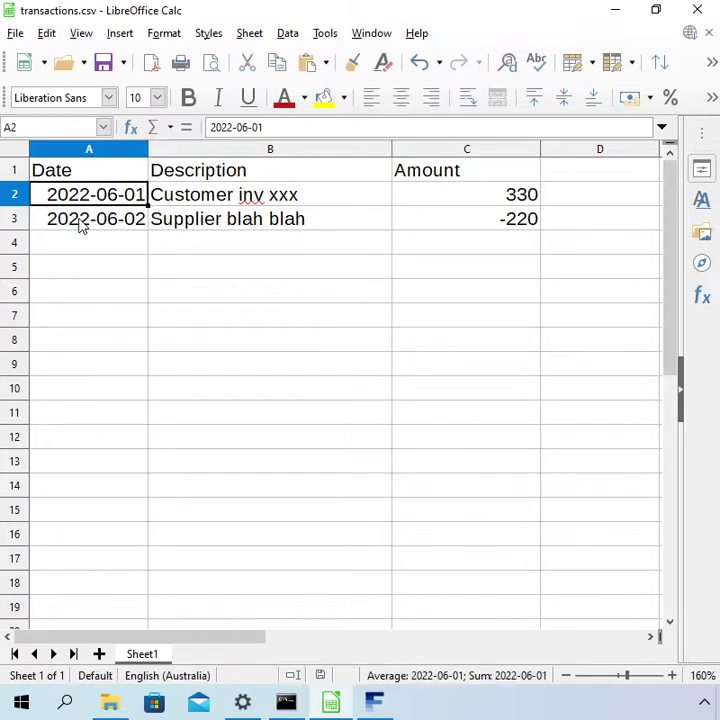
left_click(83, 226)
left_click(92, 199)
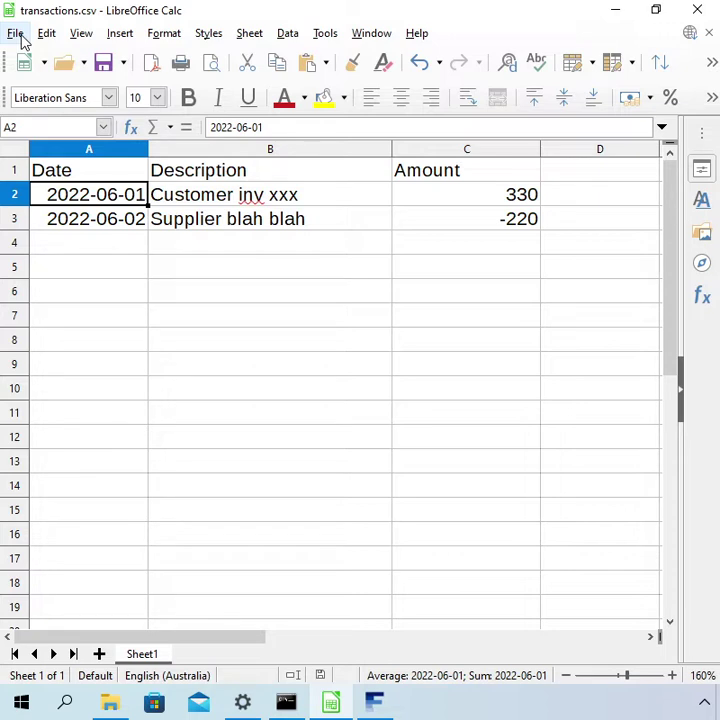
left_click(16, 34)
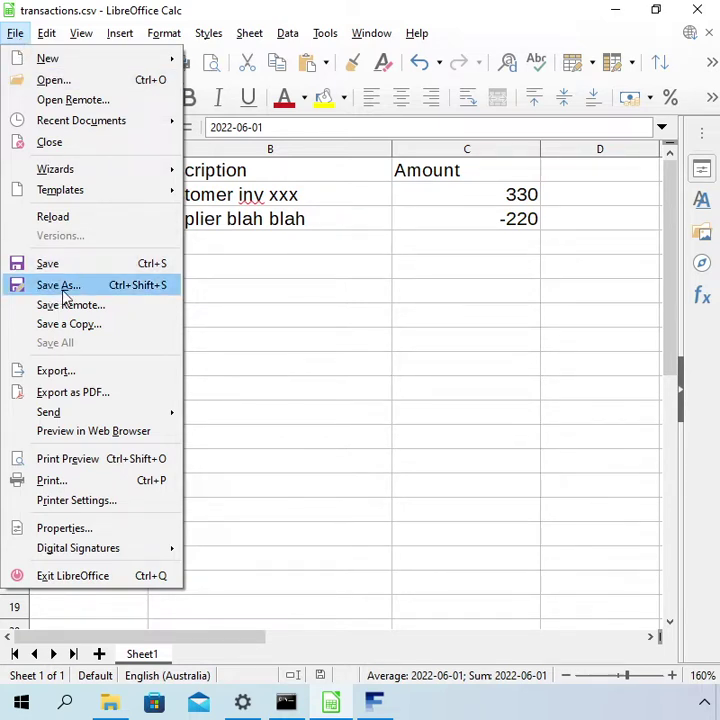
left_click(68, 373)
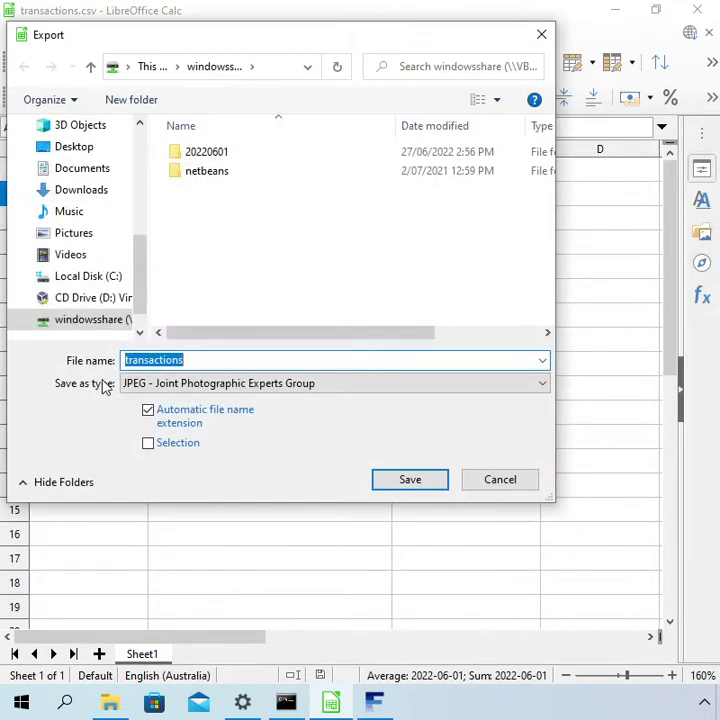
left_click(140, 387)
left_click(150, 388)
left_click(152, 390)
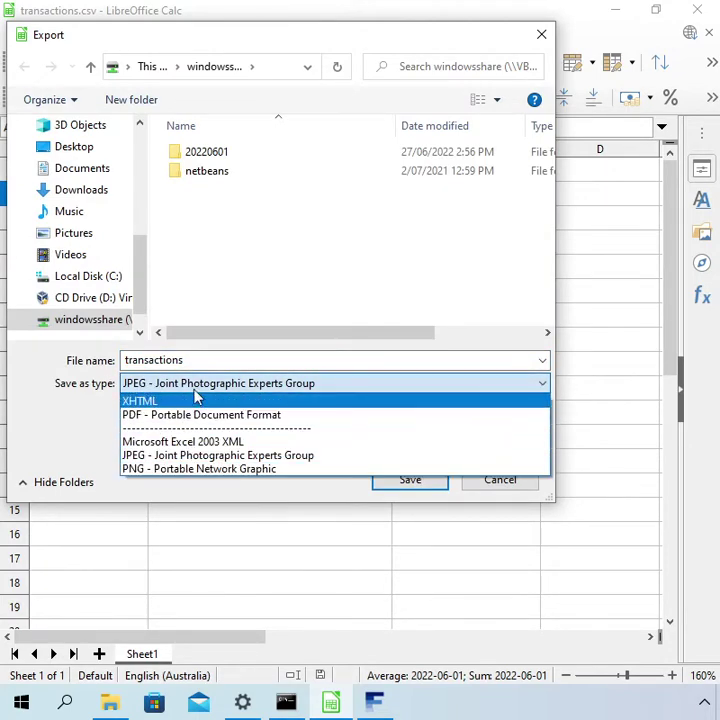
left_click(71, 445)
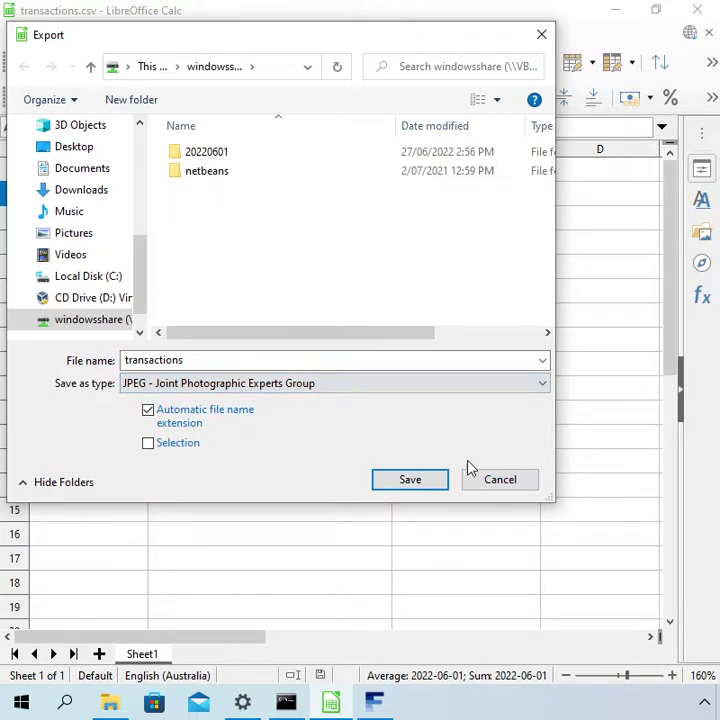
left_click(510, 487)
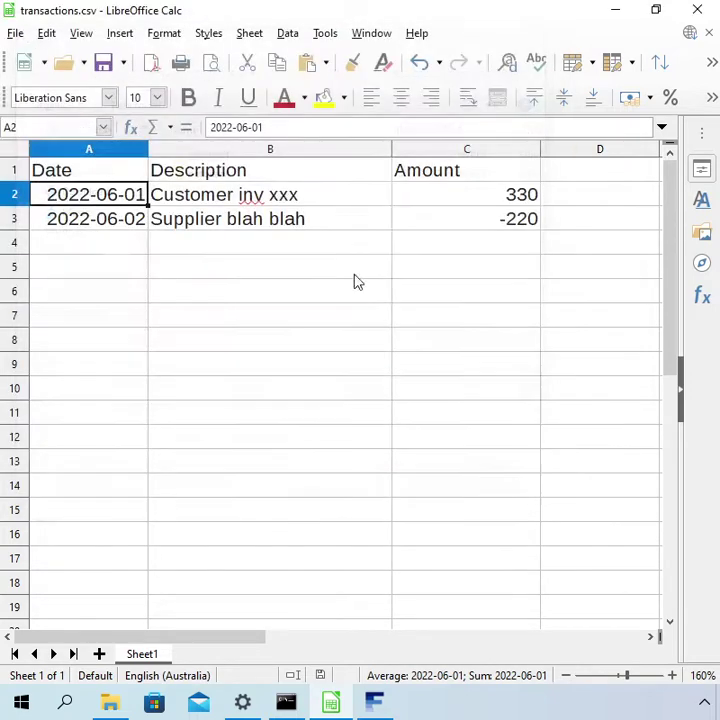
Save the sheet as Text CSV over transactions.csv, confirming the file replacement.
left_click(15, 33)
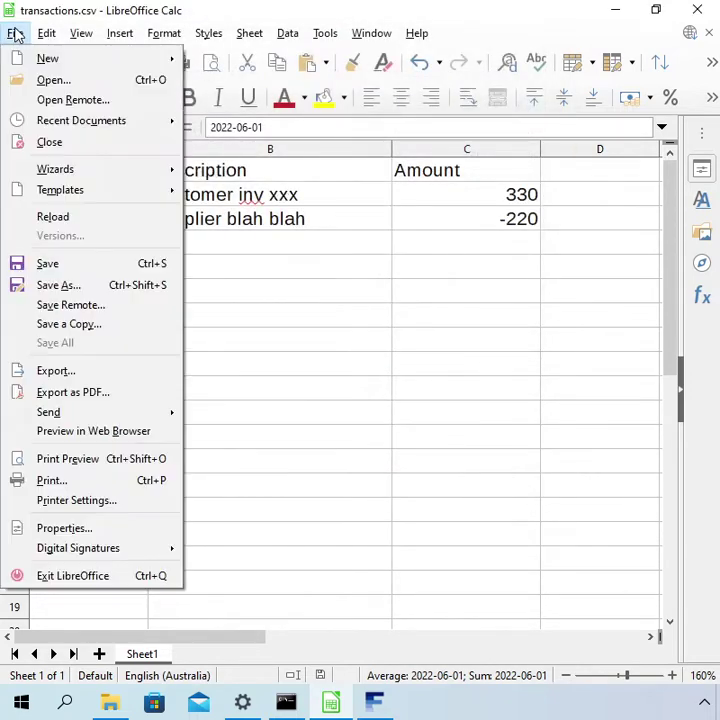
left_click(55, 287)
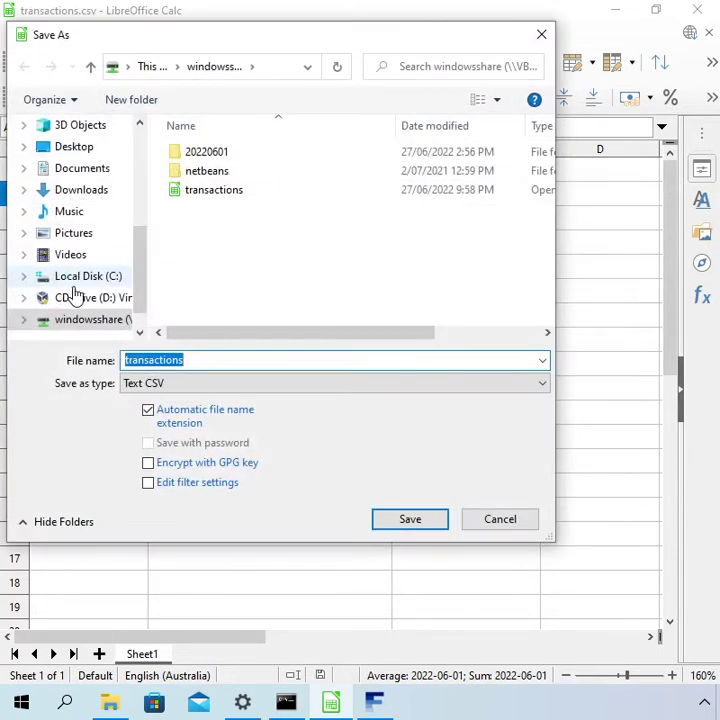
left_click(182, 388)
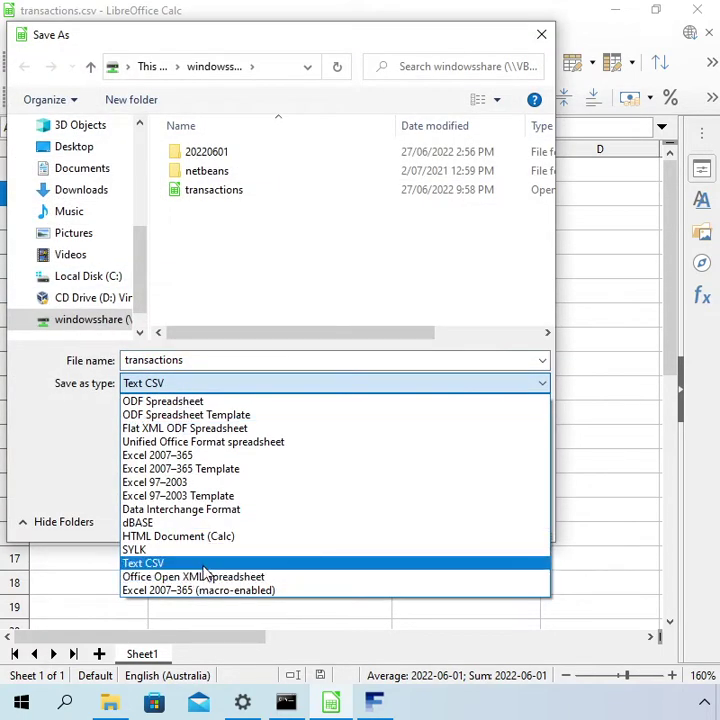
left_click(205, 568)
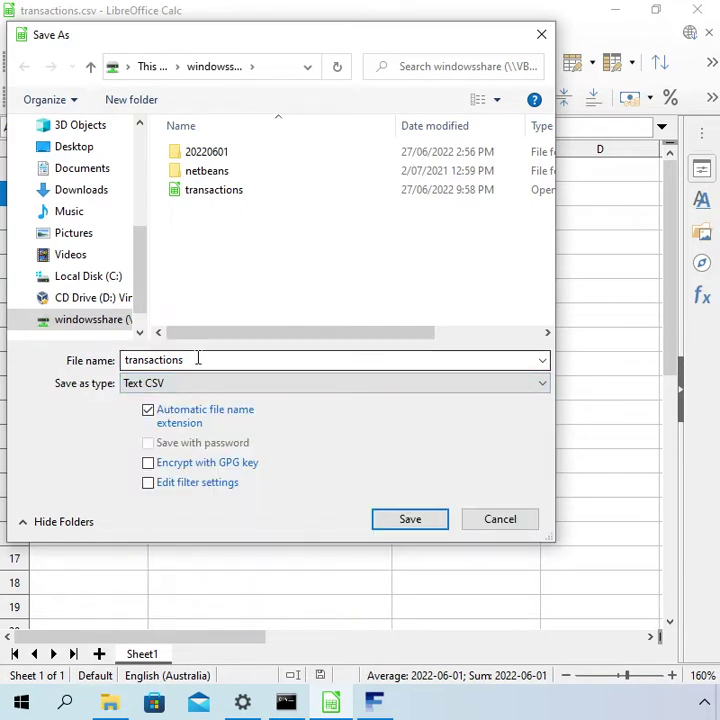
left_click(423, 522)
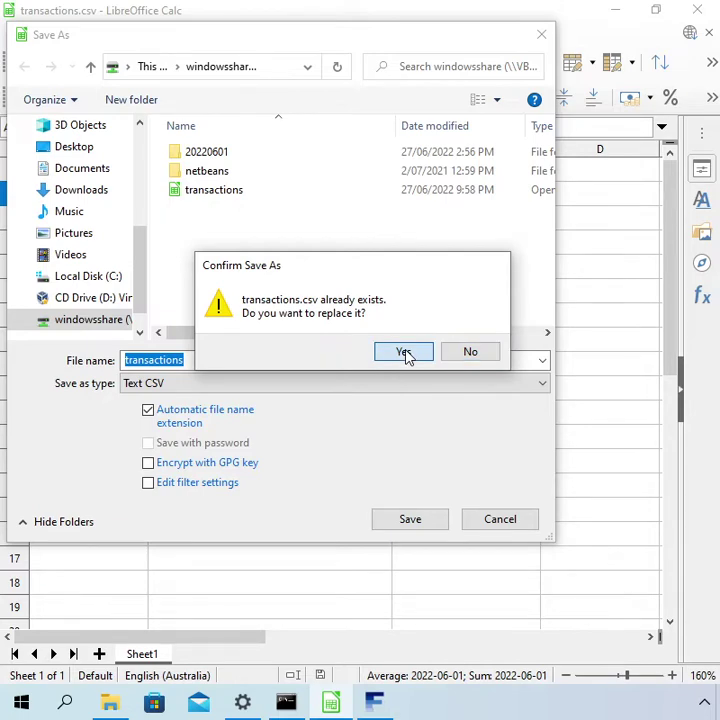
left_click(404, 353)
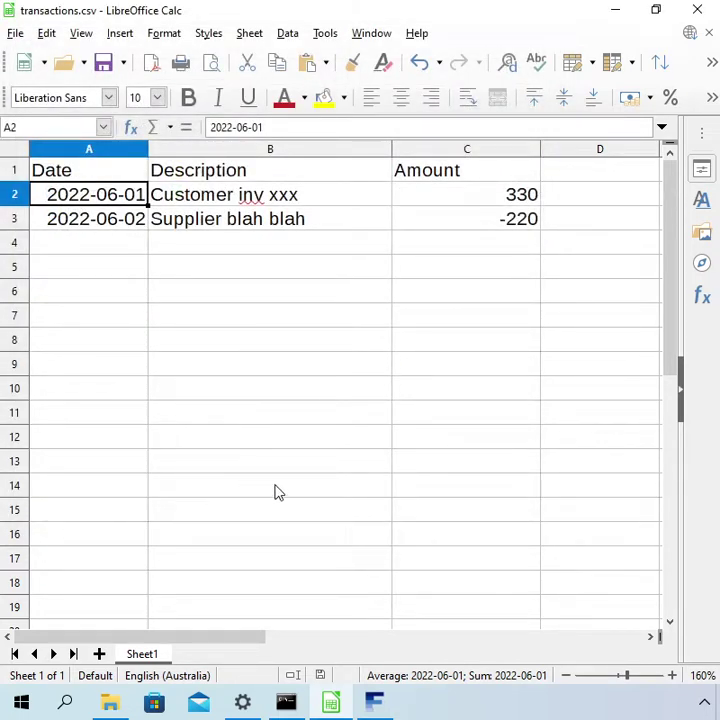
In FAS 3, load transactions.csv on the Import csv data worksheet's Load csv file page.
left_click(374, 702)
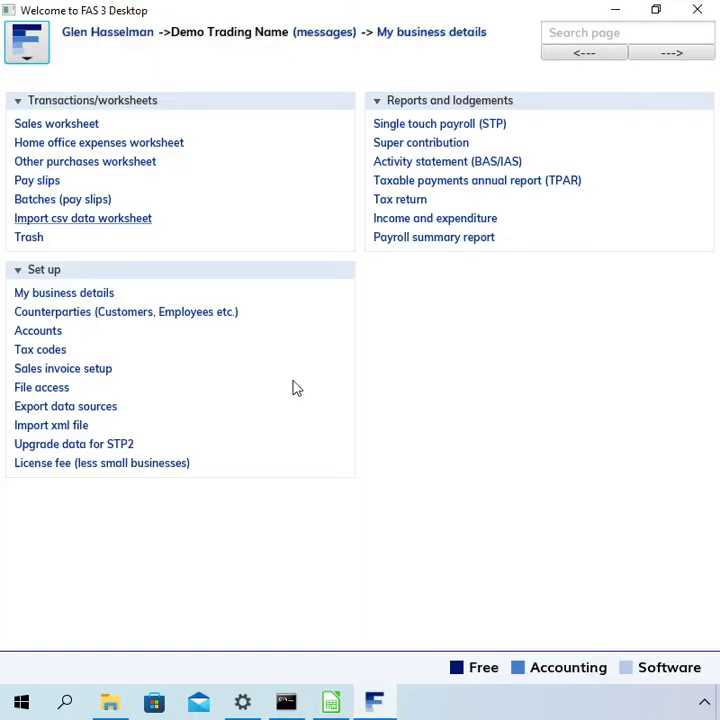
left_click(85, 222)
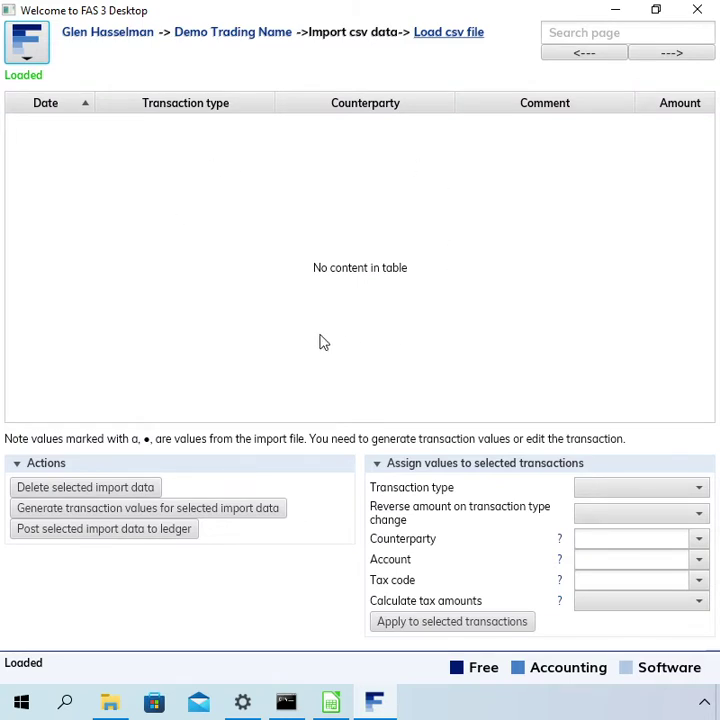
left_click(465, 38)
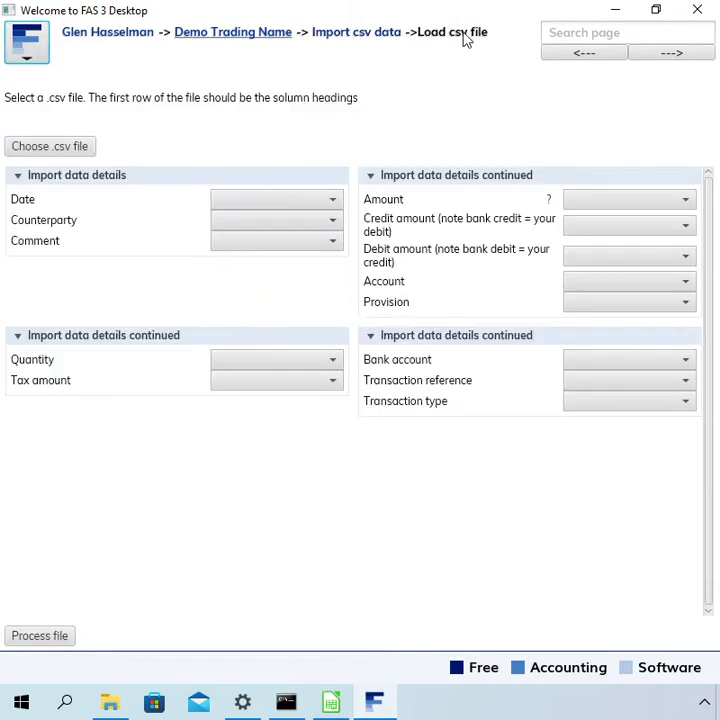
left_click(59, 150)
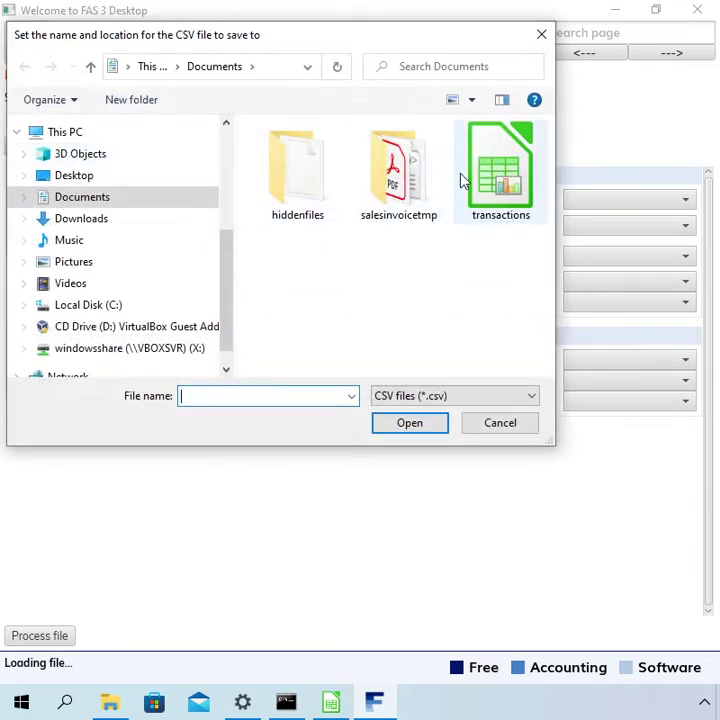
double_click(471, 183)
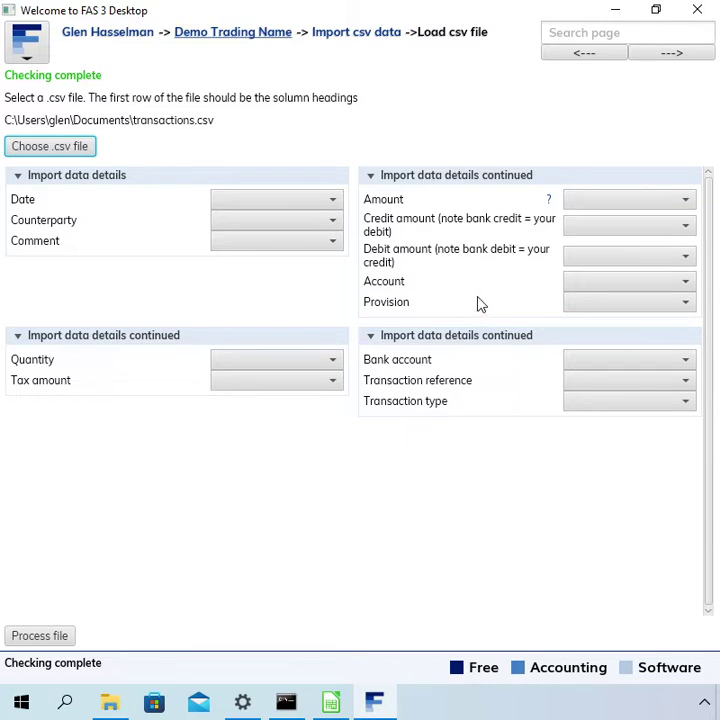
Map Date to Date, Counterparty and Comment to Description, and Amount to the Amount column.
left_click(330, 205)
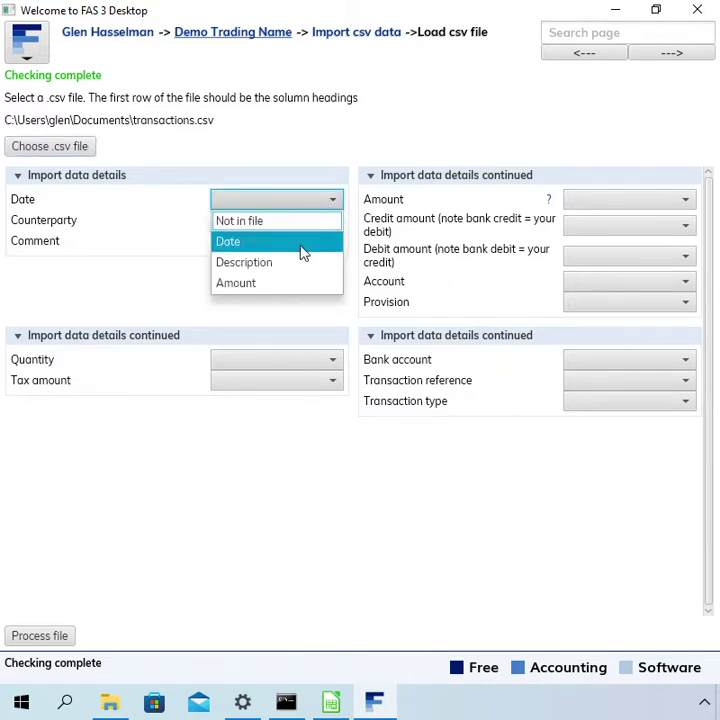
left_click(303, 242)
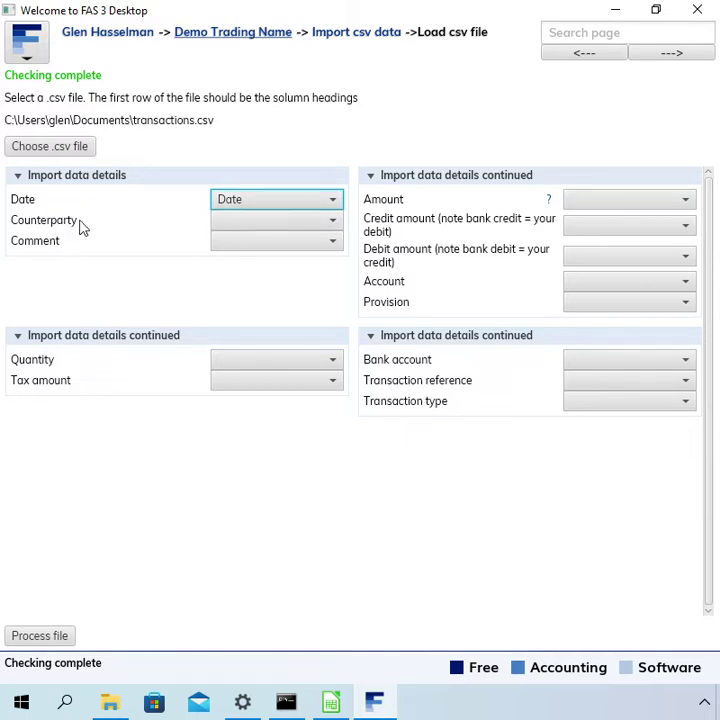
left_click(221, 224)
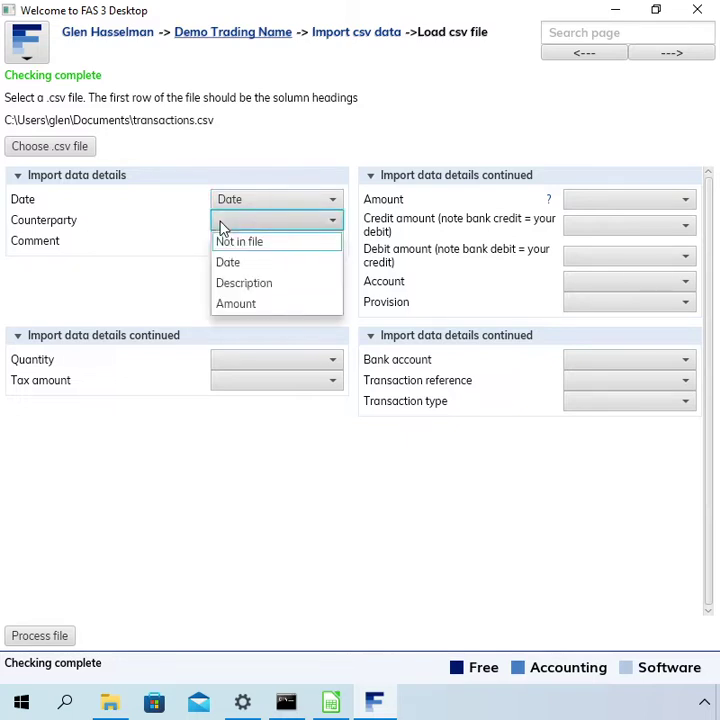
left_click(265, 288)
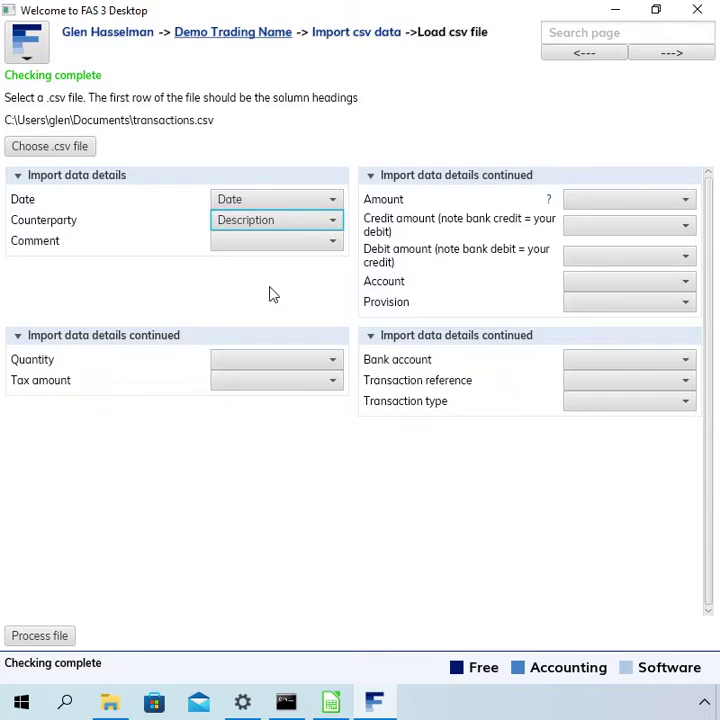
left_click(293, 248)
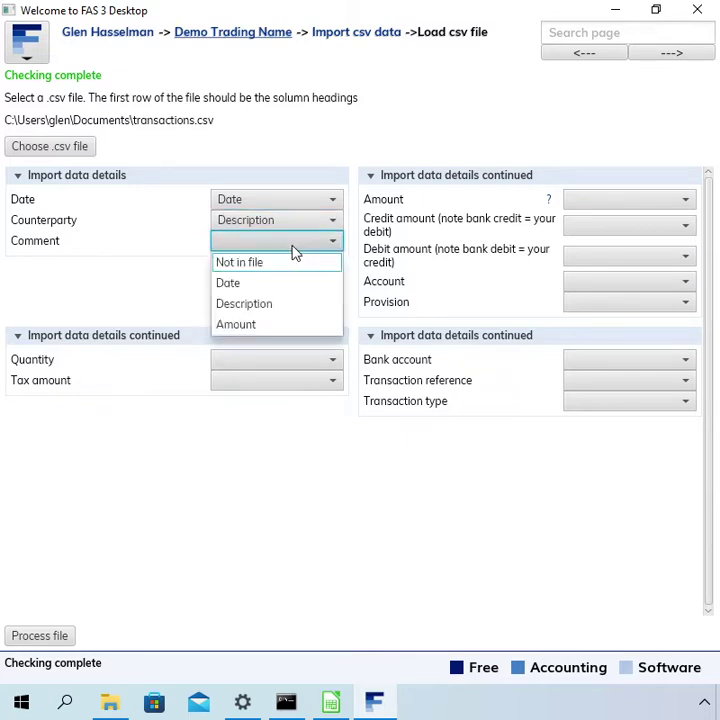
left_click(290, 303)
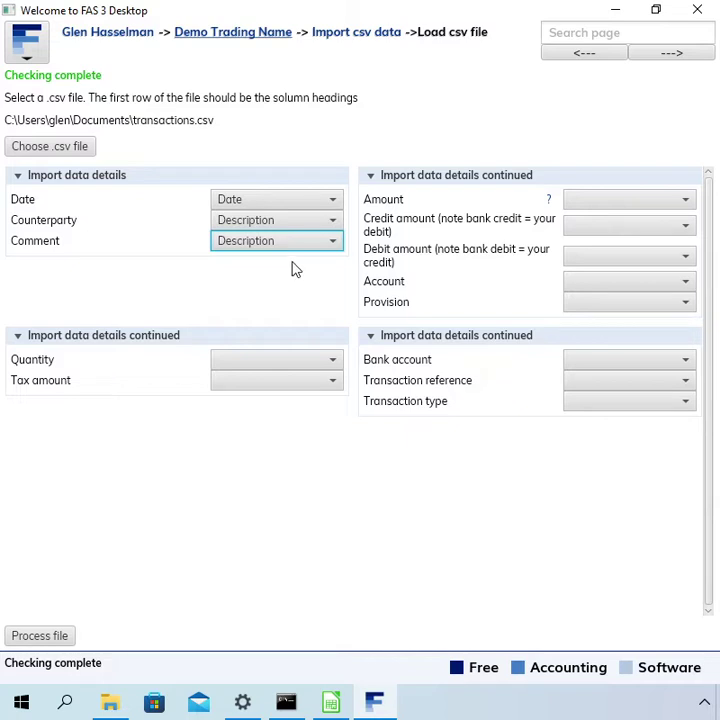
left_click(638, 205)
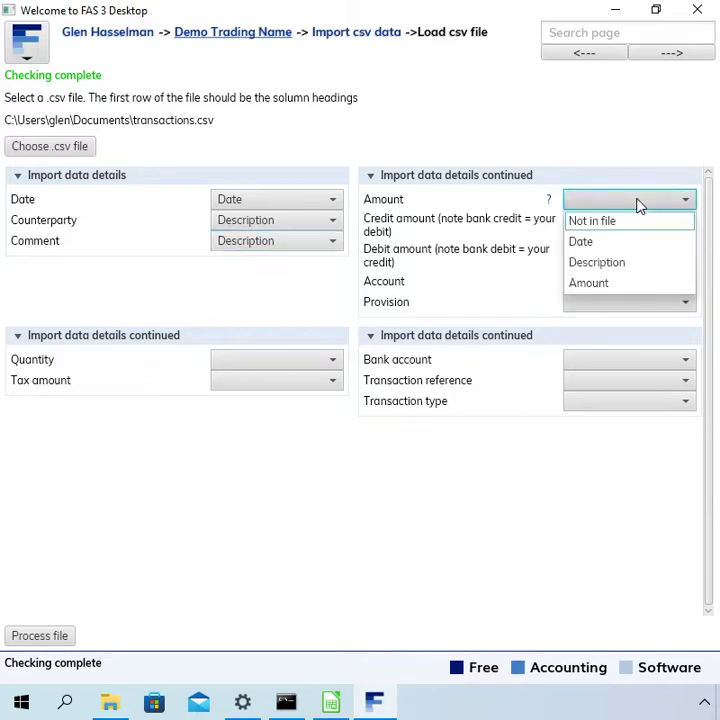
left_click(643, 283)
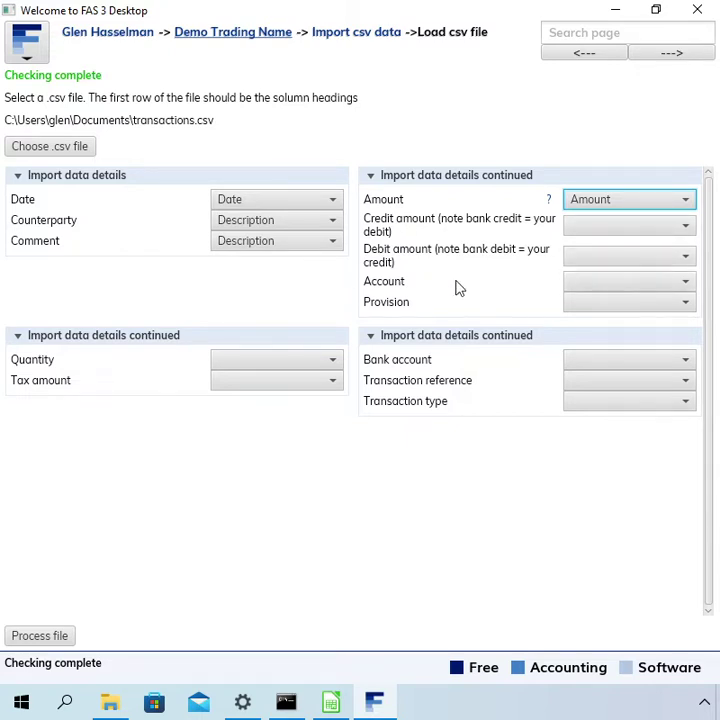
Map the Account field to the CSV's Description column.
left_click(571, 286)
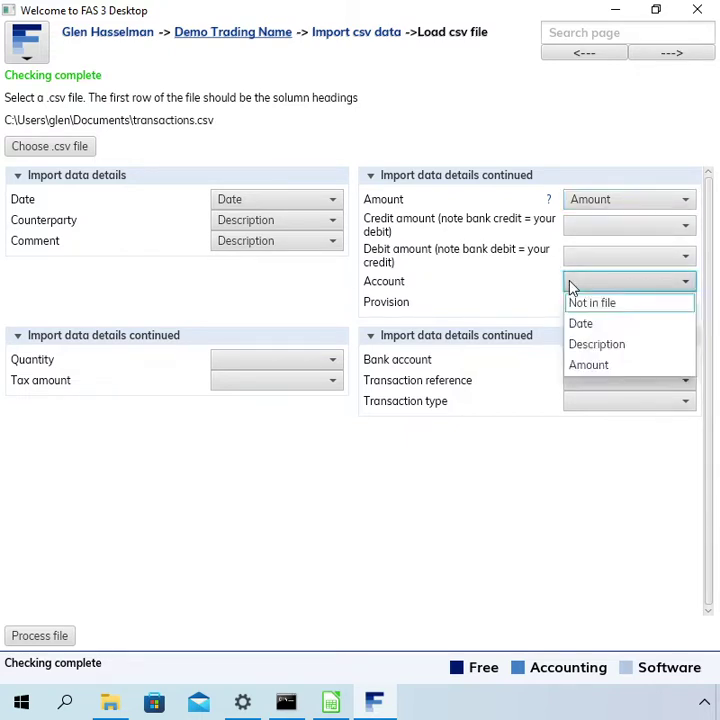
left_click(596, 345)
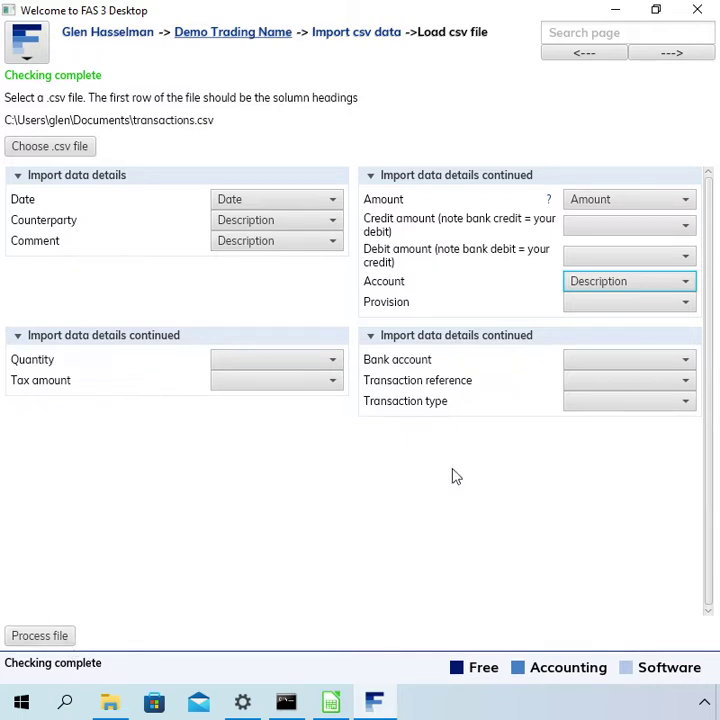
Process the file into the import grid and resize its columns so the amounts and Tax amount fit.
left_click(52, 637)
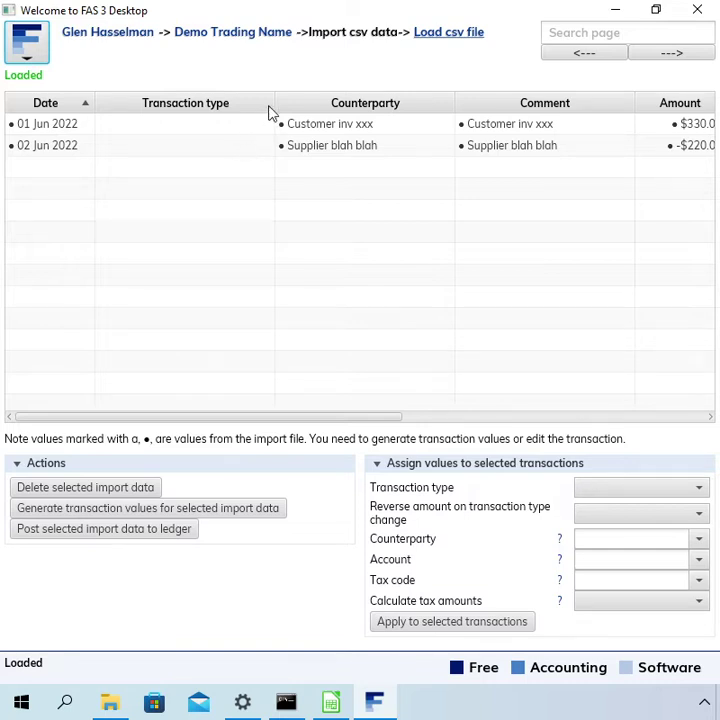
left_click_drag(275, 100, 189, 104)
left_click_drag(548, 101, 498, 110)
left_click_drag(370, 106, 317, 103)
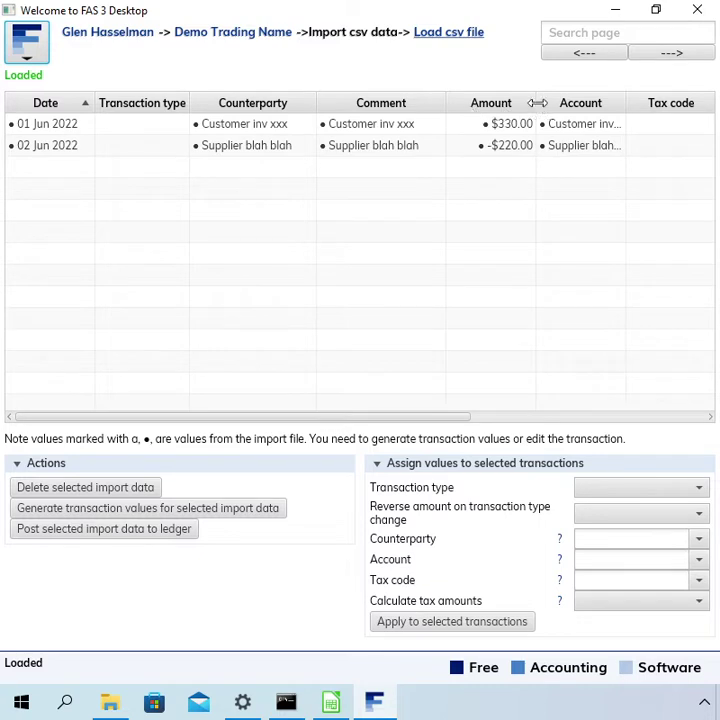
left_click_drag(537, 103, 506, 103)
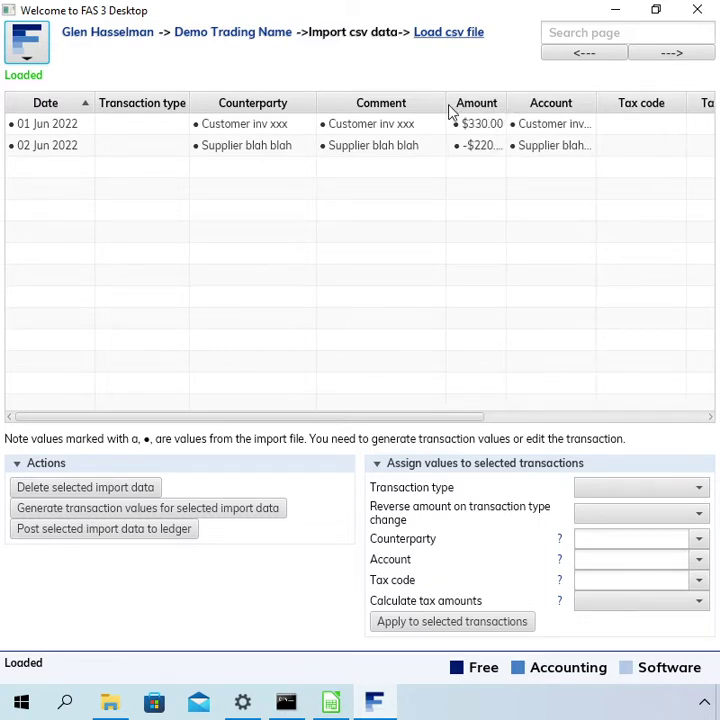
left_click_drag(446, 103, 415, 103)
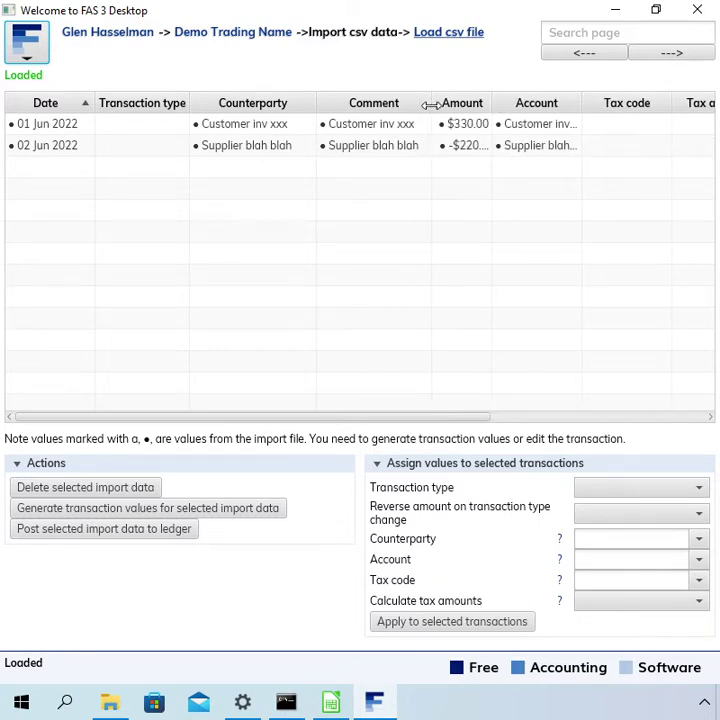
left_click_drag(492, 100, 502, 99)
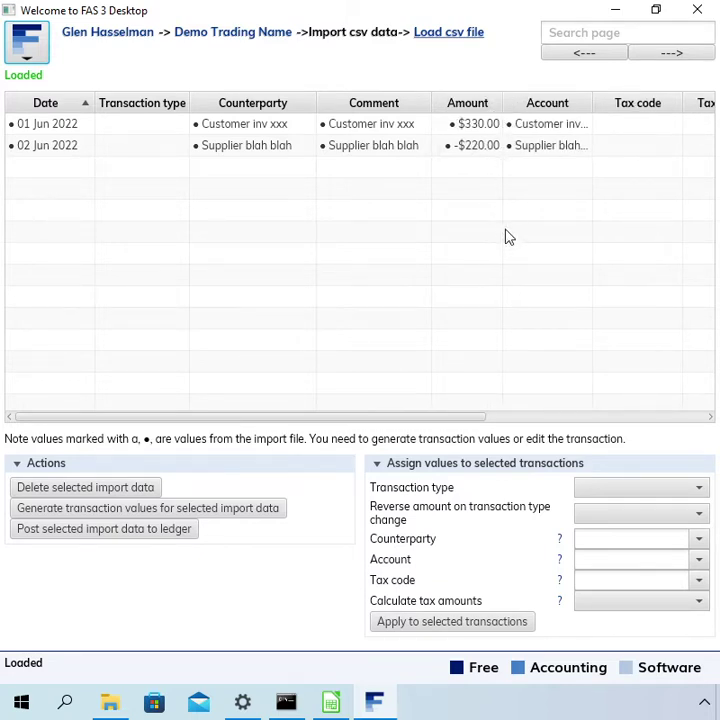
left_click_drag(681, 106, 648, 108)
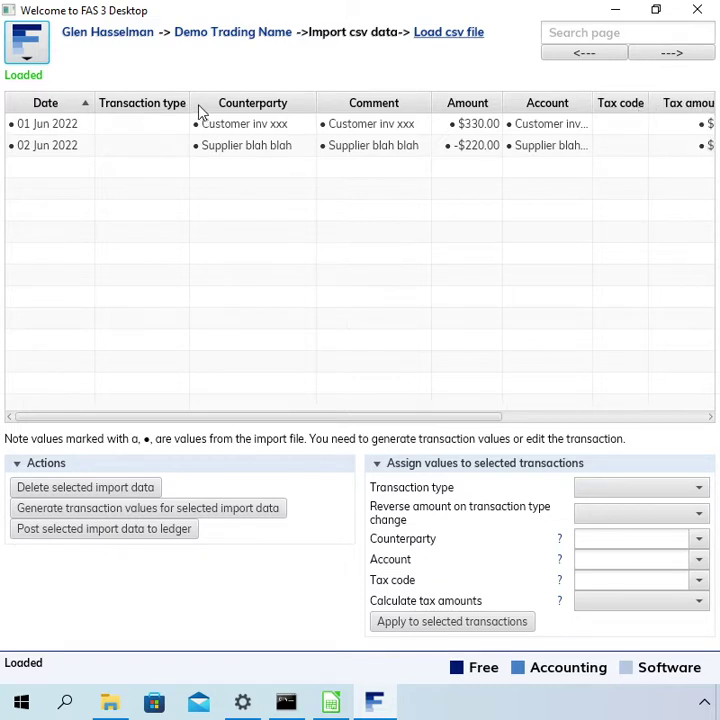
left_click_drag(190, 102, 157, 103)
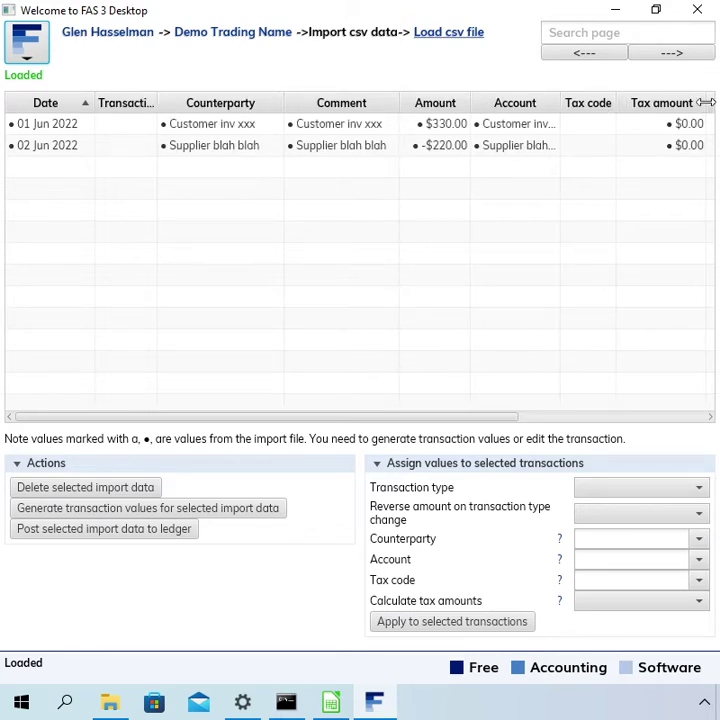
left_click_drag(707, 103, 684, 103)
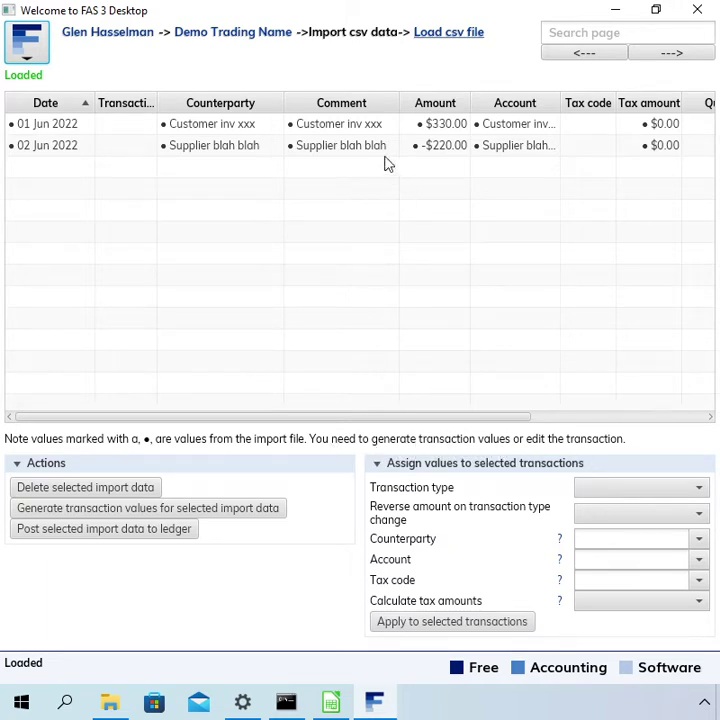
Select both the 01 Jun 2022 and 02 Jun 2022 imported rows.
left_click(320, 127)
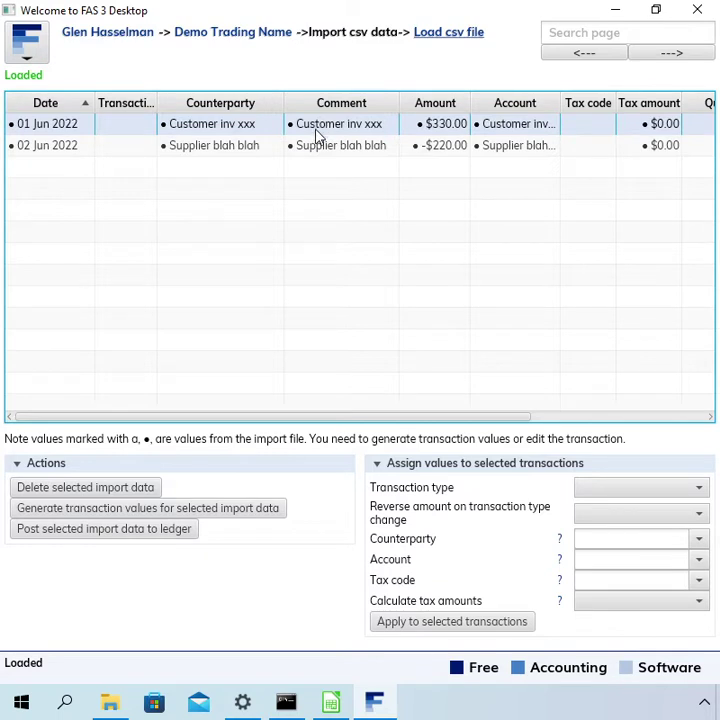
left_click(297, 154, "shift")
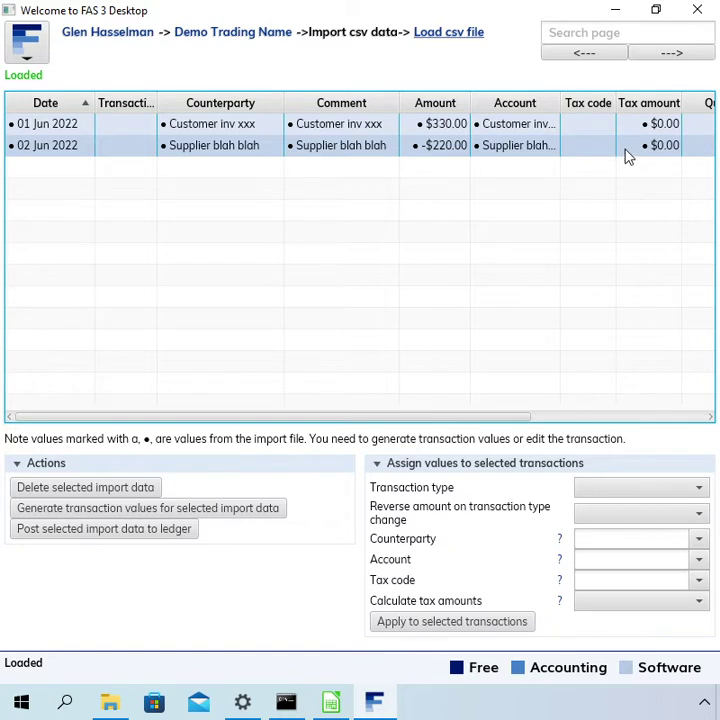
Generate values for both rows, widen Transaction type to show cash_received/cash_payment, then select the 01 Jun row.
left_click(226, 514)
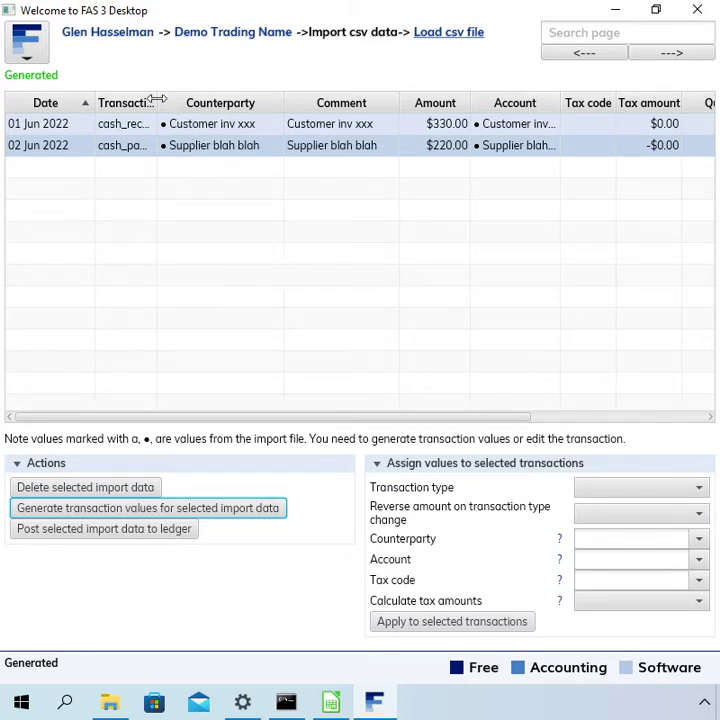
left_click_drag(157, 101, 179, 101)
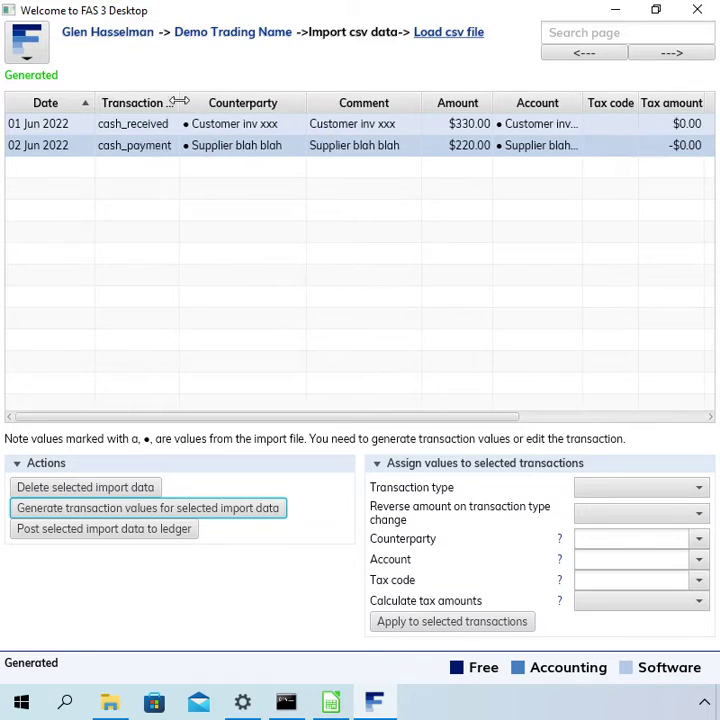
left_click(41, 133)
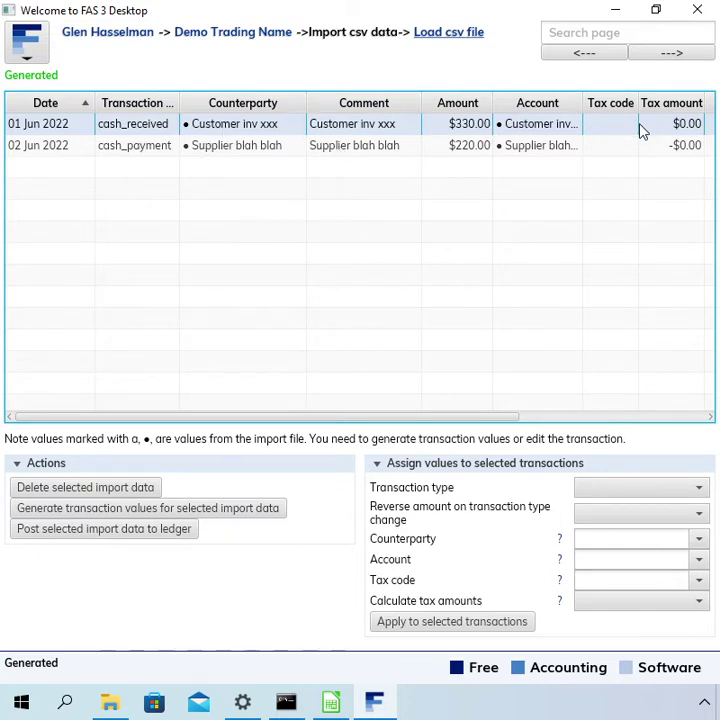
left_click(252, 147)
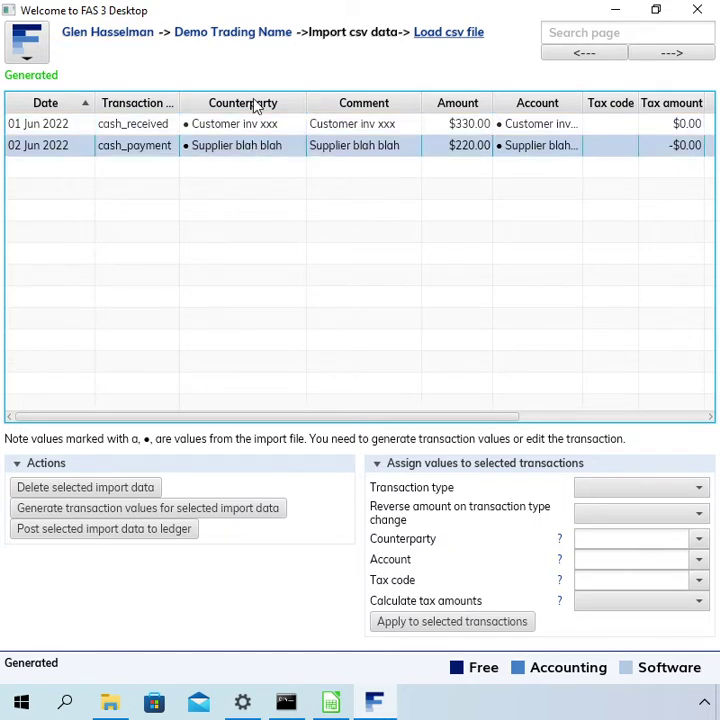
left_click(268, 108)
left_click(250, 108)
left_click(234, 109)
left_click(234, 112)
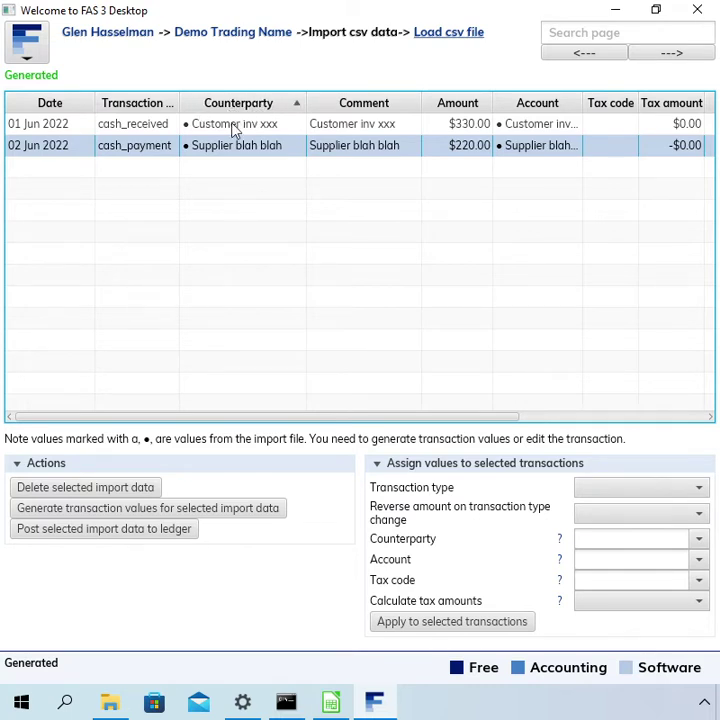
left_click(236, 128)
left_click(235, 147)
left_click(266, 123)
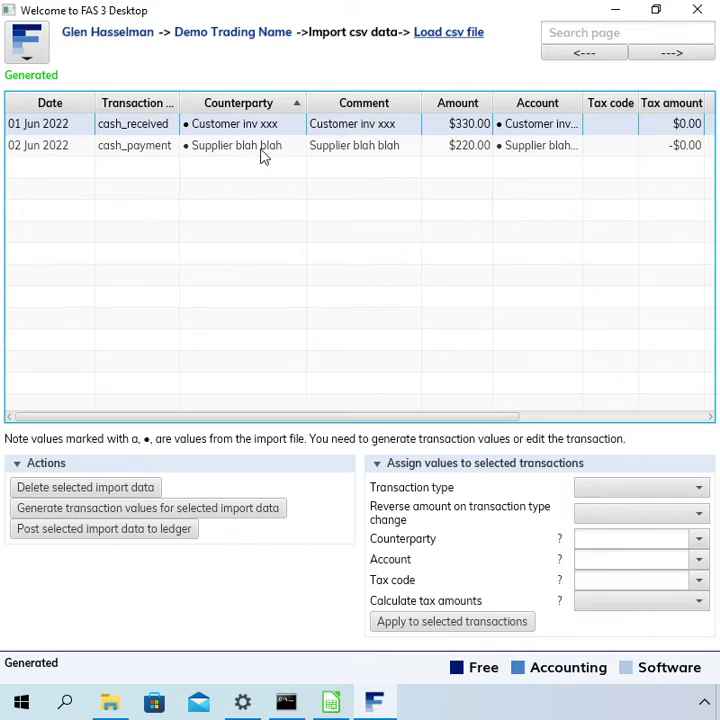
left_click(381, 106)
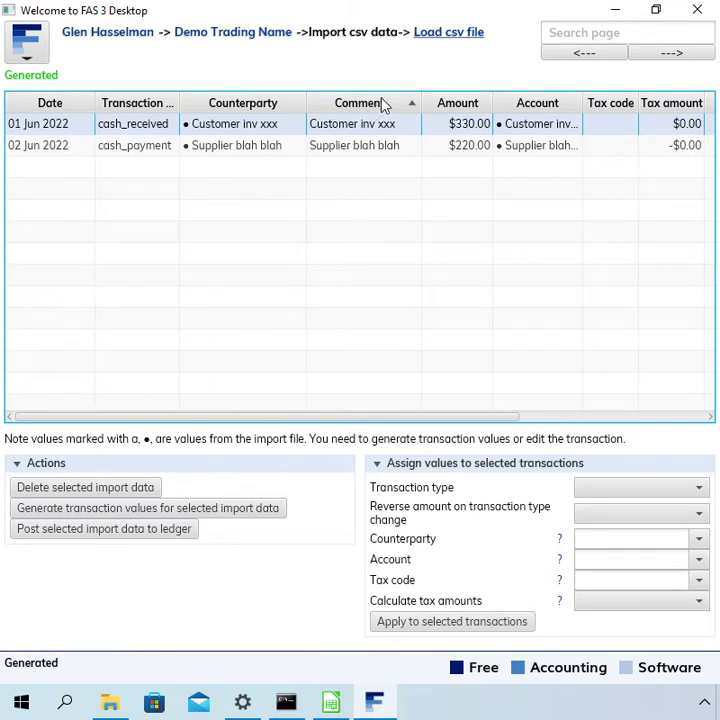
left_click(383, 106)
left_click(383, 106)
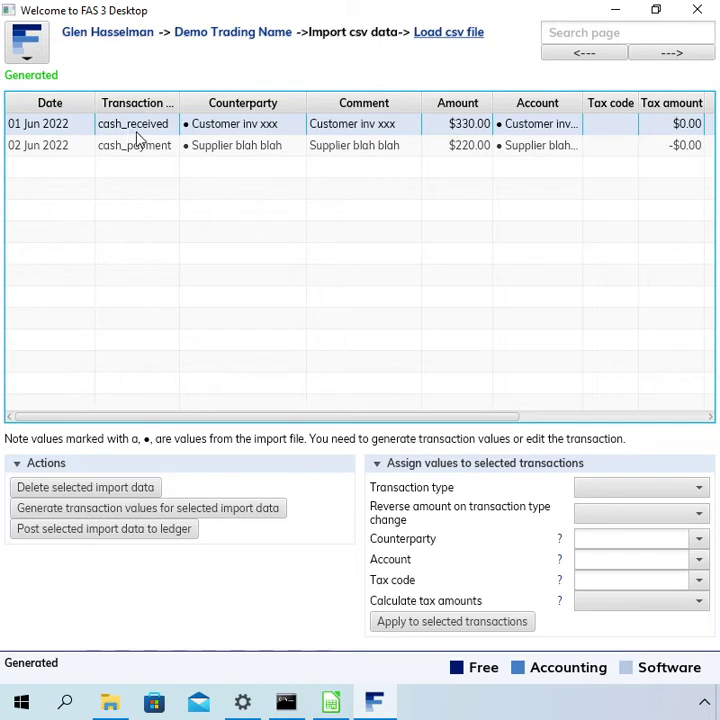
Assign Counterparty A Customer and Account Sales revenue to the selected receipt.
left_click(688, 490)
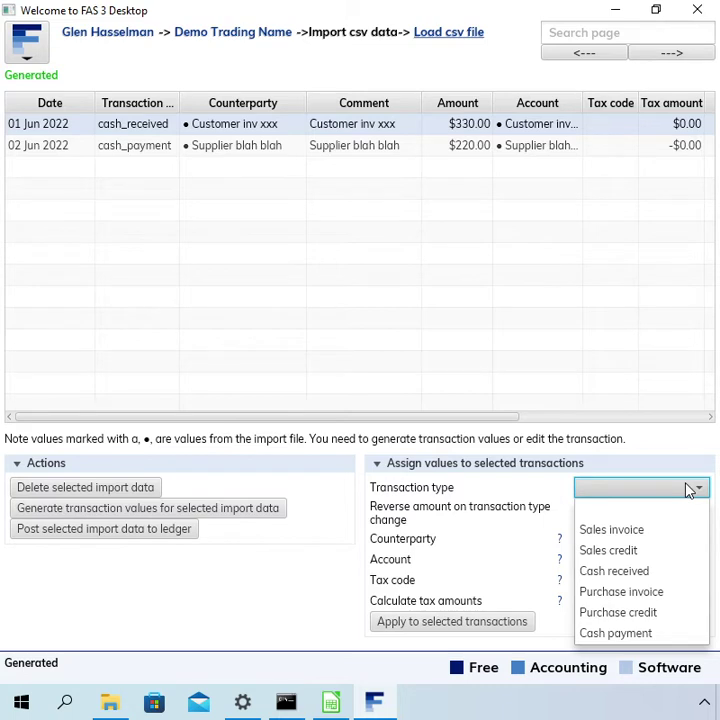
left_click(677, 497)
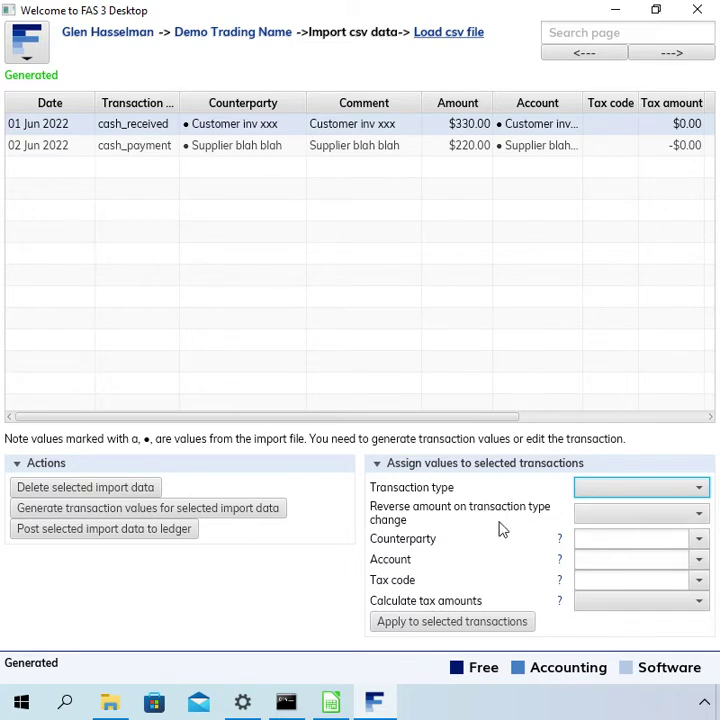
left_click(588, 527)
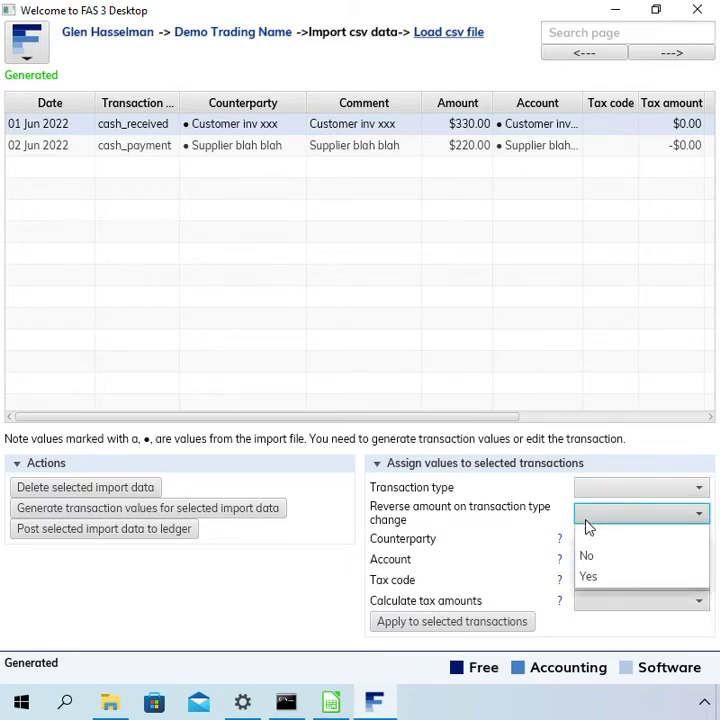
left_click(588, 527)
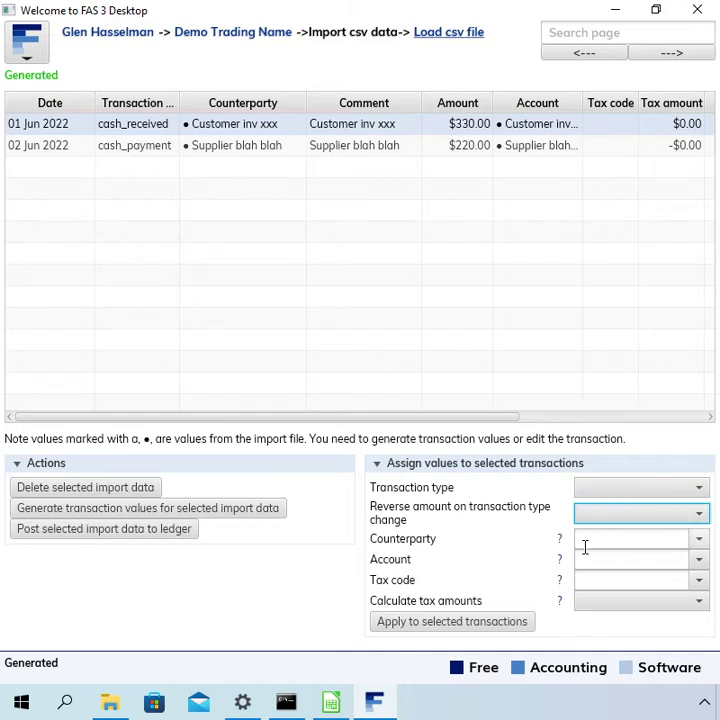
left_click(593, 538)
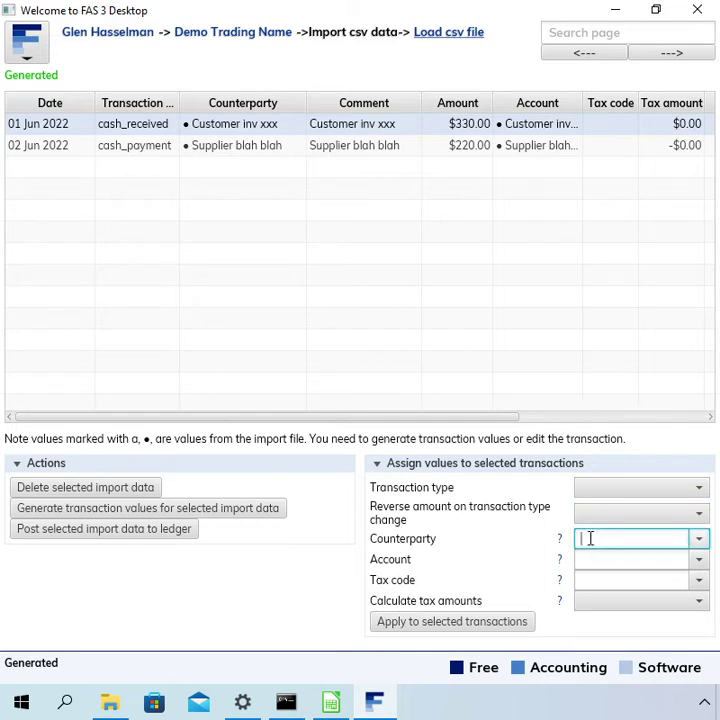
type("c")
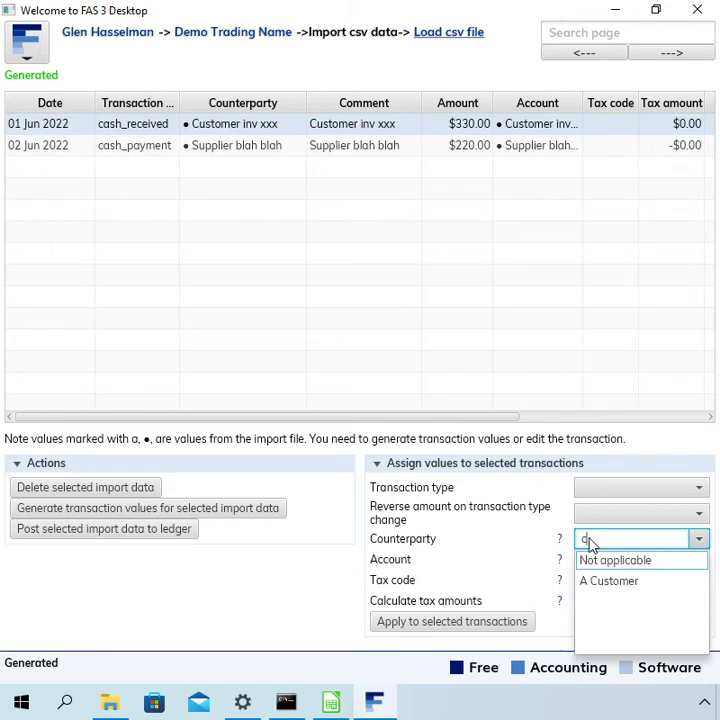
type("u")
key("Return")
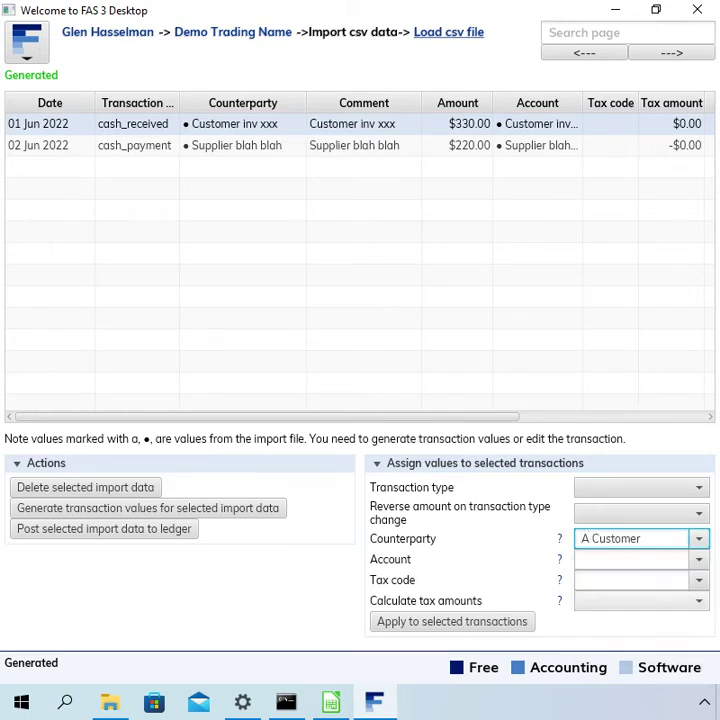
left_click(626, 556)
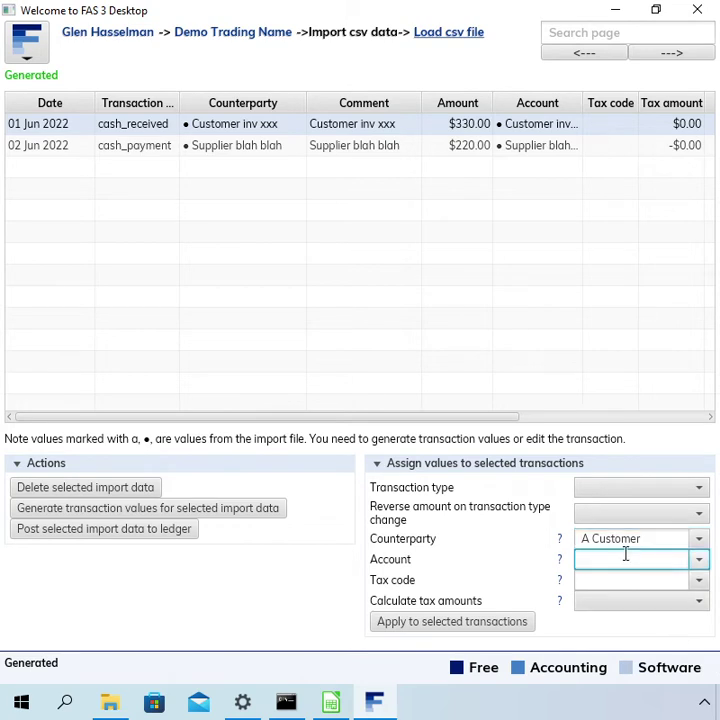
type("sale")
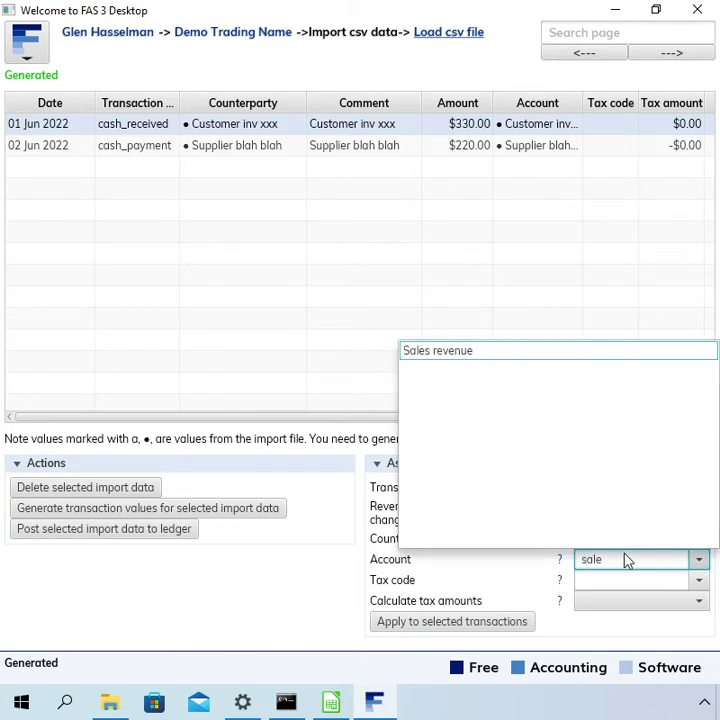
key("Return")
Set tax code GST taxable sale with tax calculated, and apply the coding to the receipt.
left_click(638, 579)
type("sale")
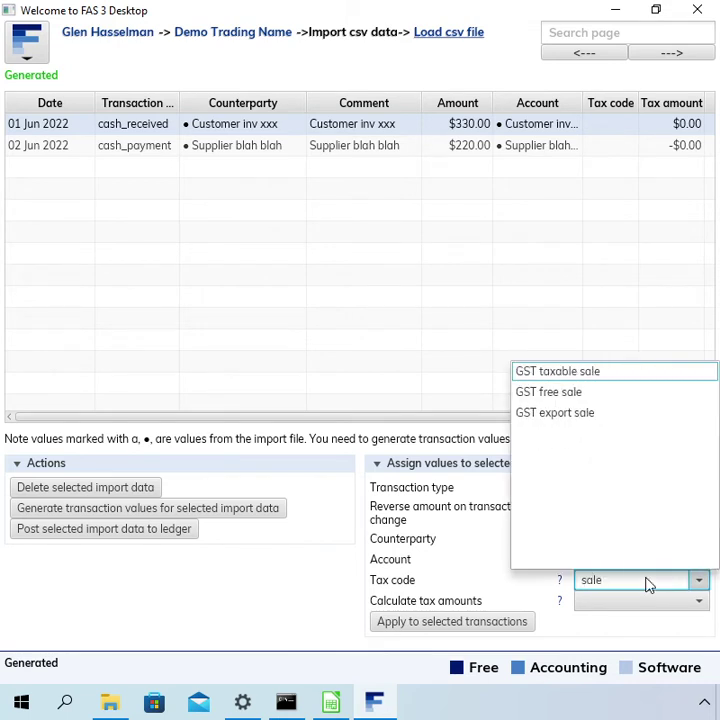
left_click(610, 374)
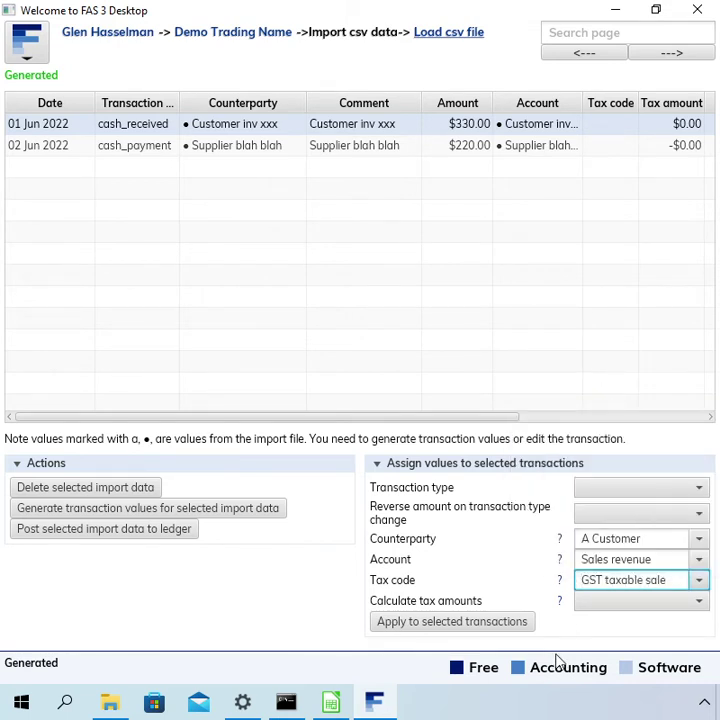
left_click(580, 605)
left_click(610, 665)
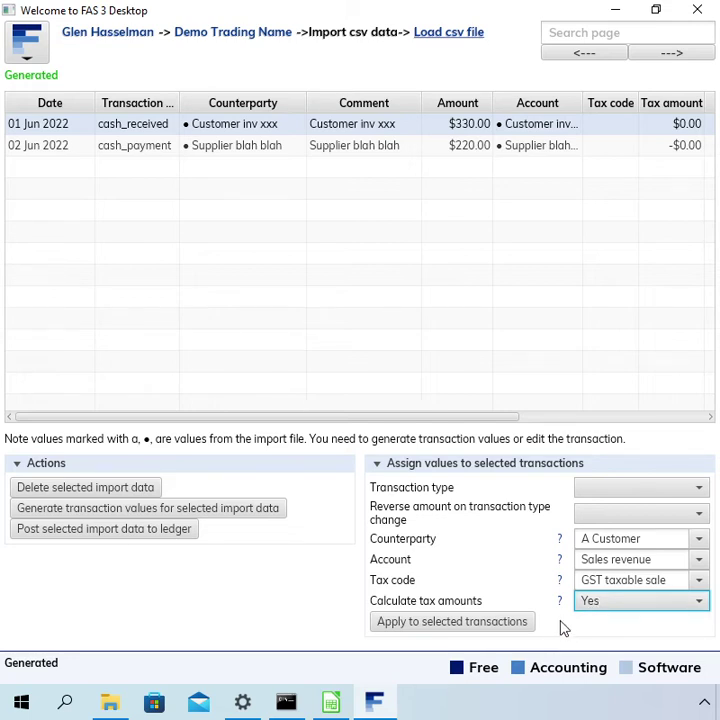
left_click(502, 625)
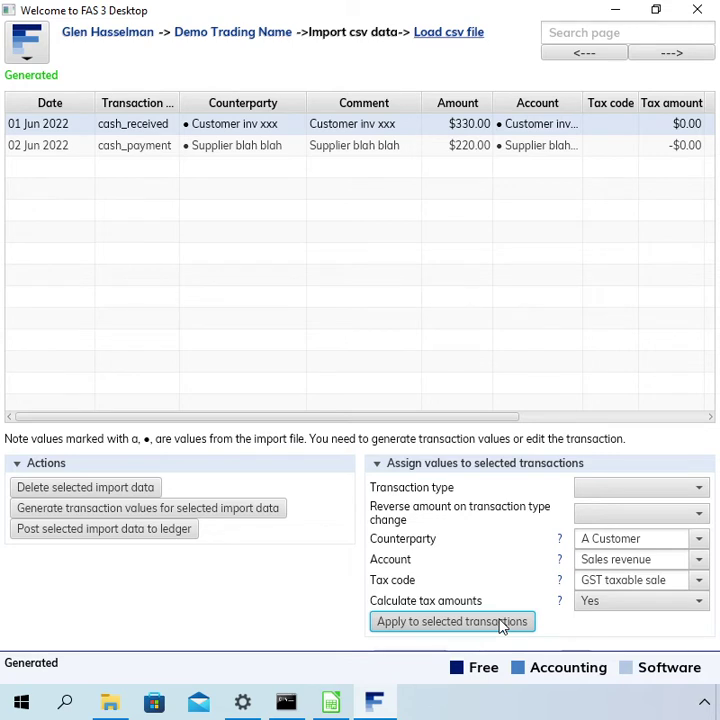
left_click(503, 622)
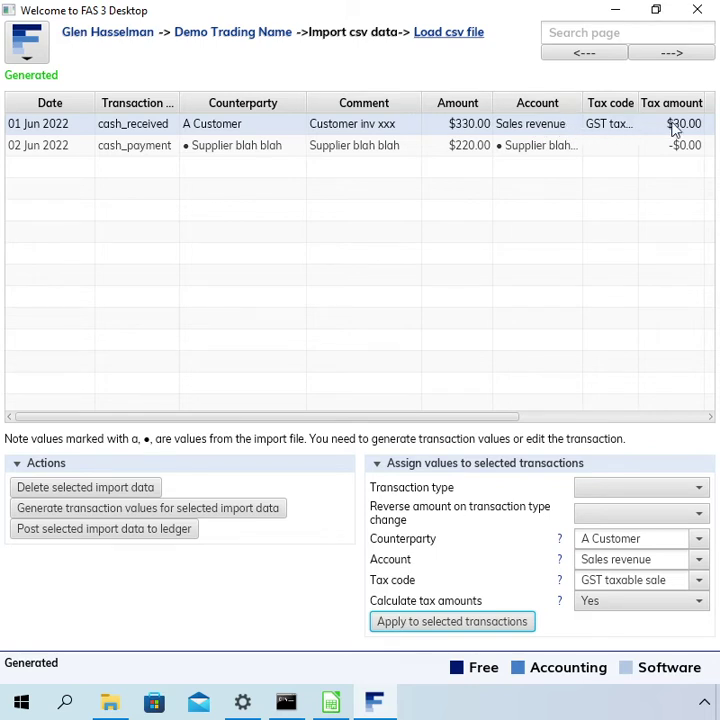
left_click(628, 150)
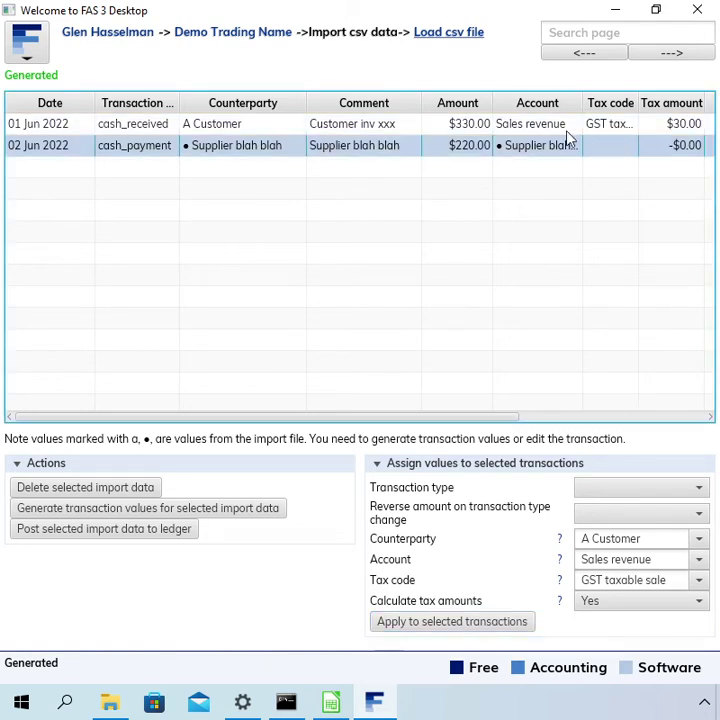
left_click(515, 127)
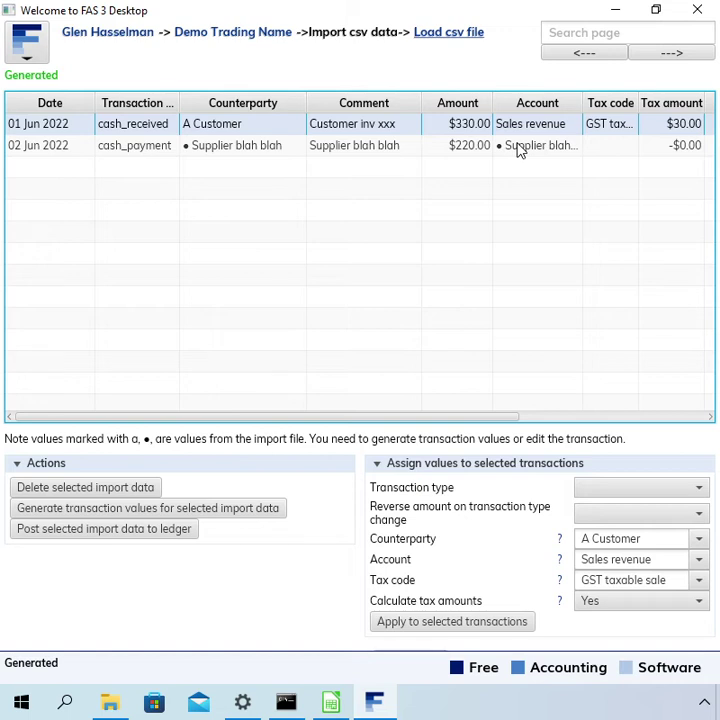
left_click(514, 145)
left_click(508, 128)
left_click(224, 150)
left_click(232, 124)
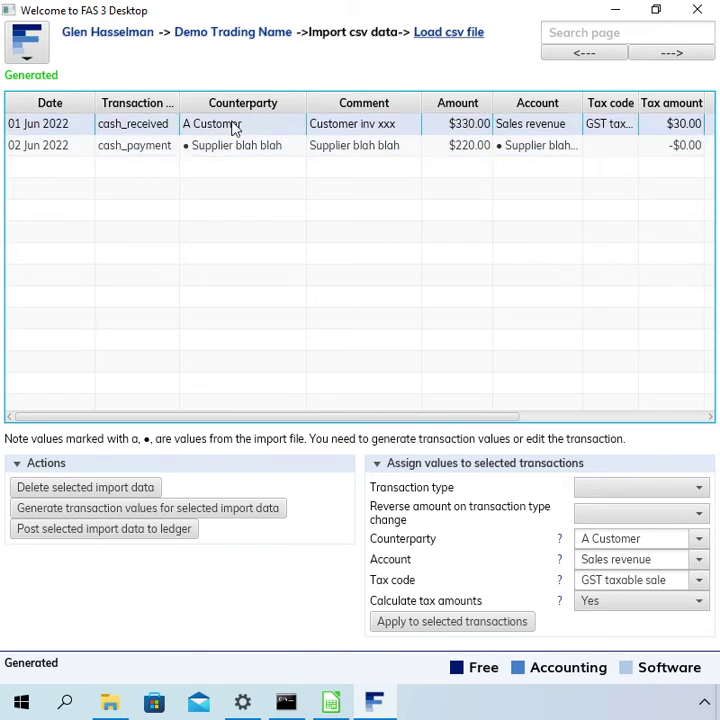
Post the 01 Jun 2022 receipt to the ledger and select the remaining 02 Jun payment.
left_click(146, 533)
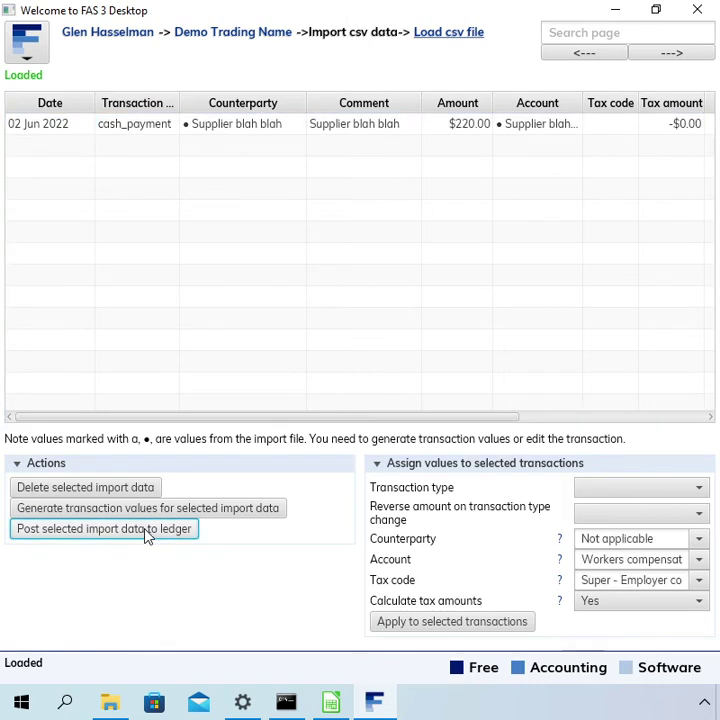
left_click(276, 130)
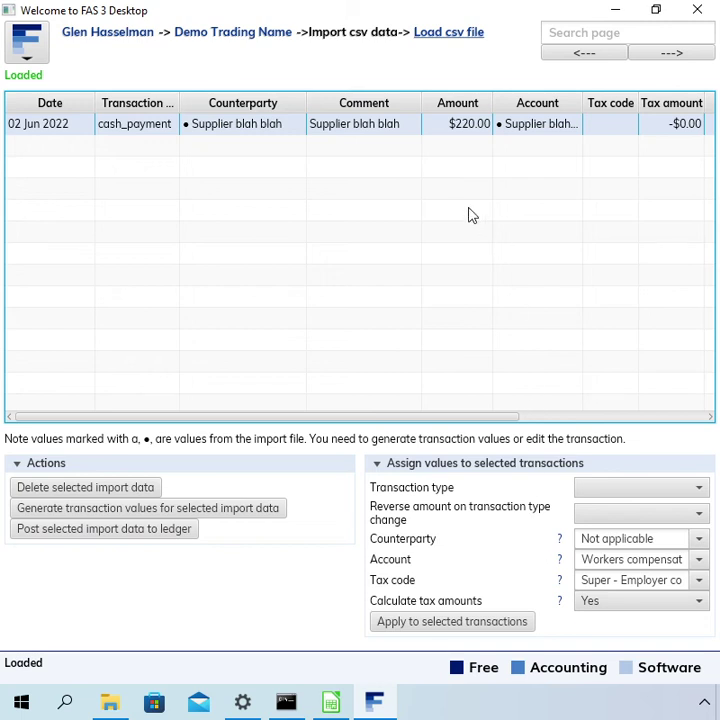
Code the 2 Jun 2022 payment to counterparty A Supplier and account Other expenses.
double_click(364, 135)
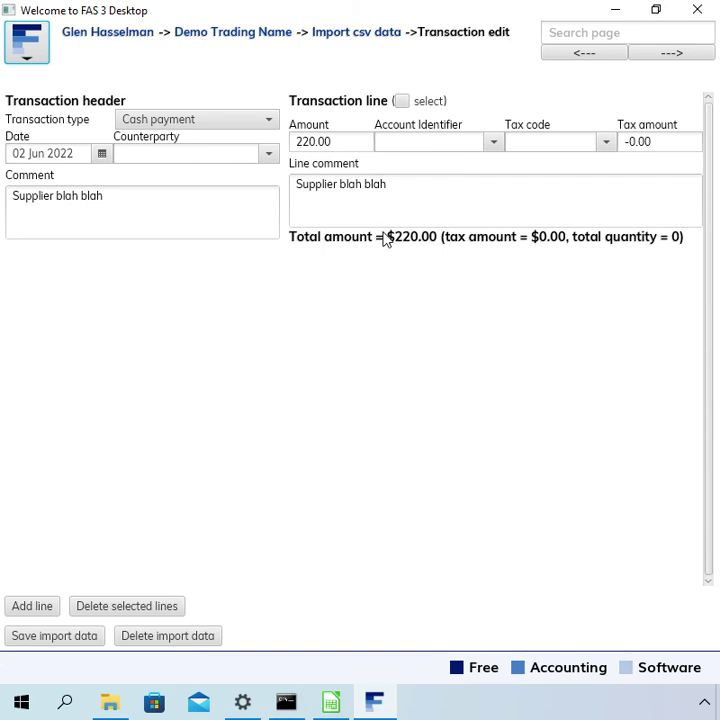
left_click(198, 153)
type("supp")
key("Return")
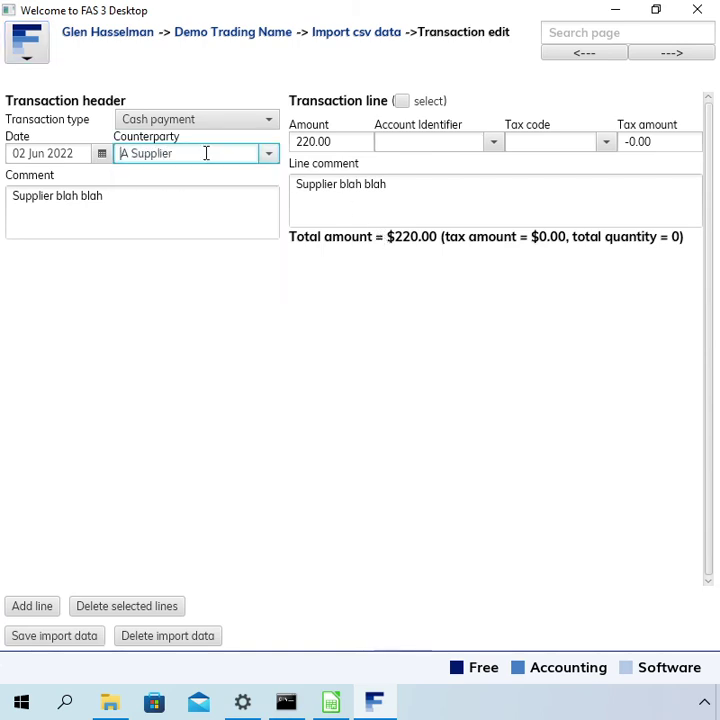
key("Tab")
key("Tab")
key("Tab")
key("Tab")
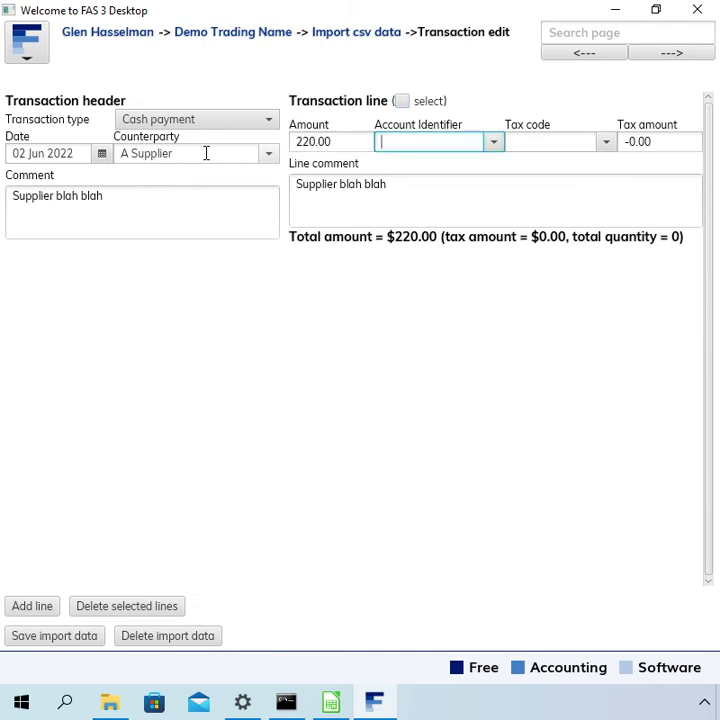
type("expe")
key("Return")
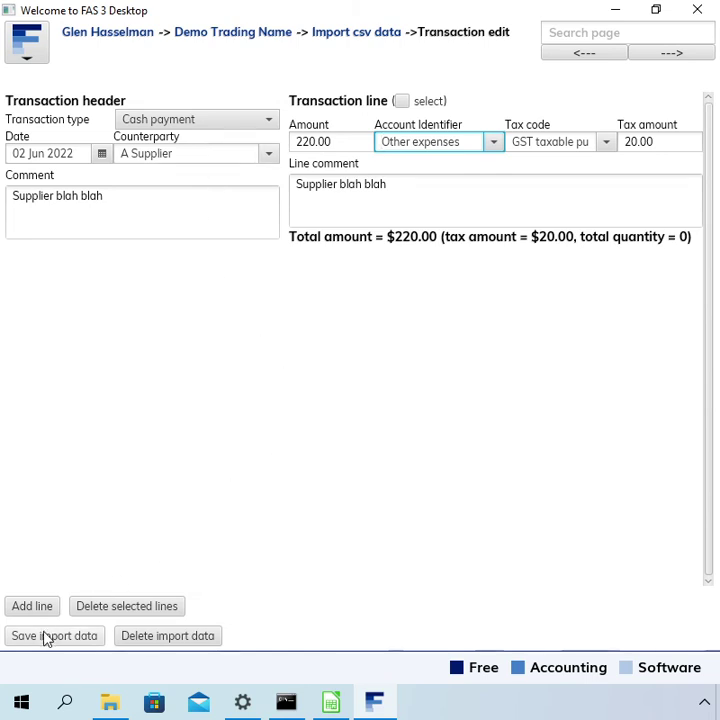
Save the coded transaction and reselect the supplier payment in the import grid.
left_click(74, 641)
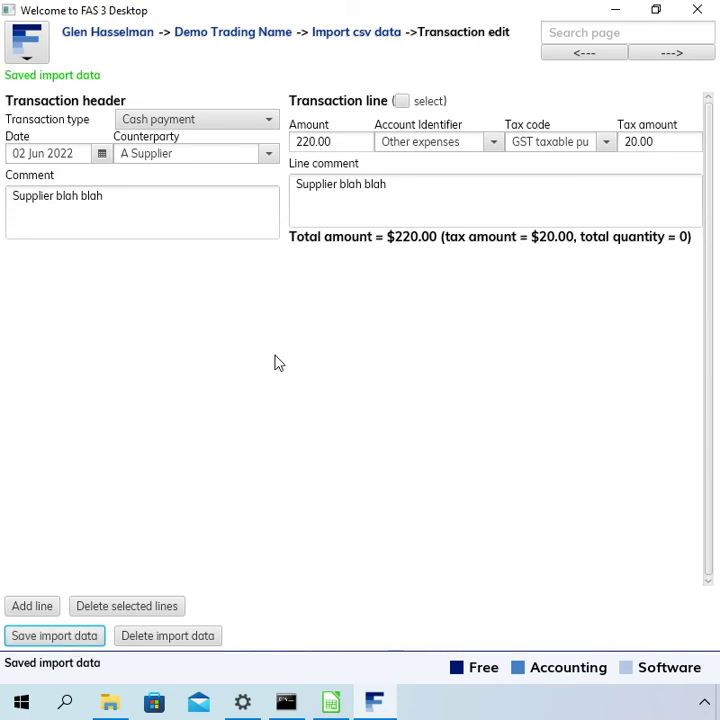
left_click(381, 36)
left_click(345, 126)
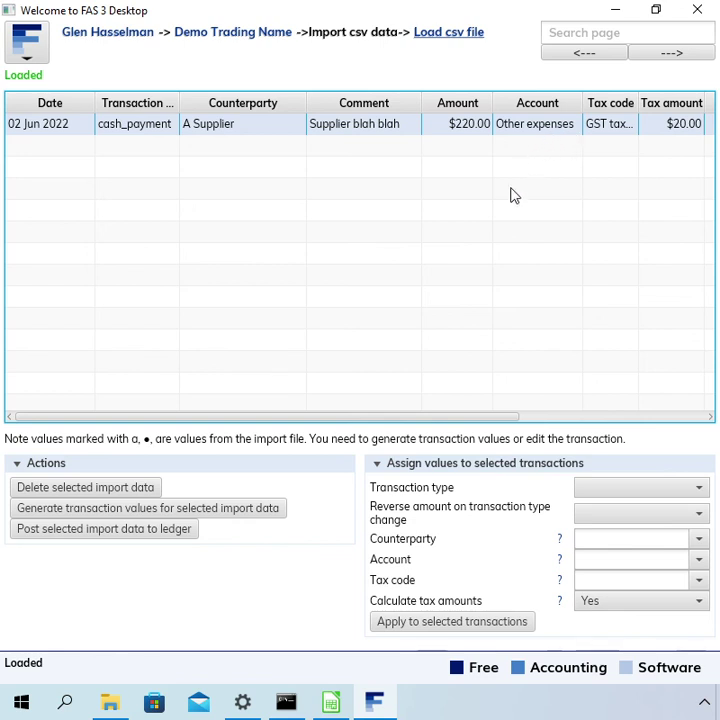
Post the selected 02 Jun 2022 supplier payment to the ledger.
left_click(66, 533)
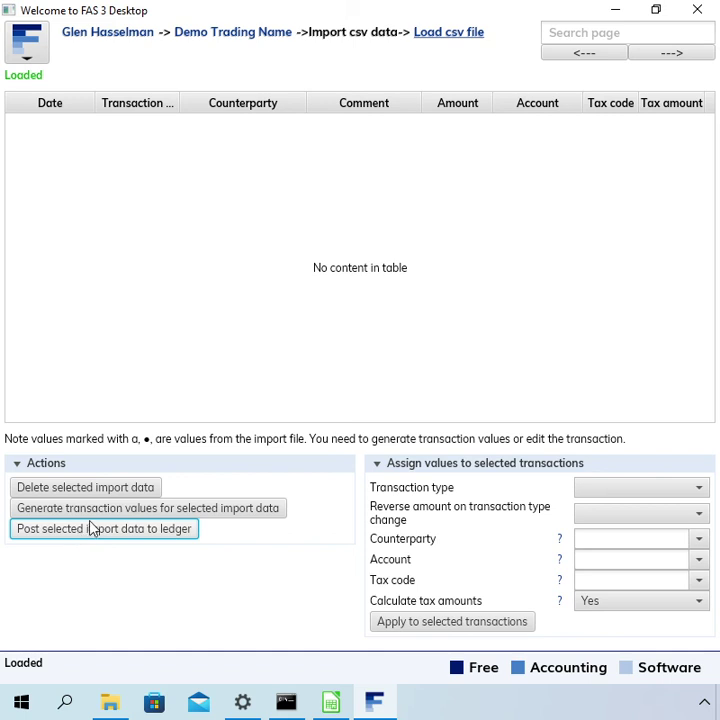
Check the posted $330.00 Customer inv xxx sale in the Sales worksheet.
left_click(252, 44)
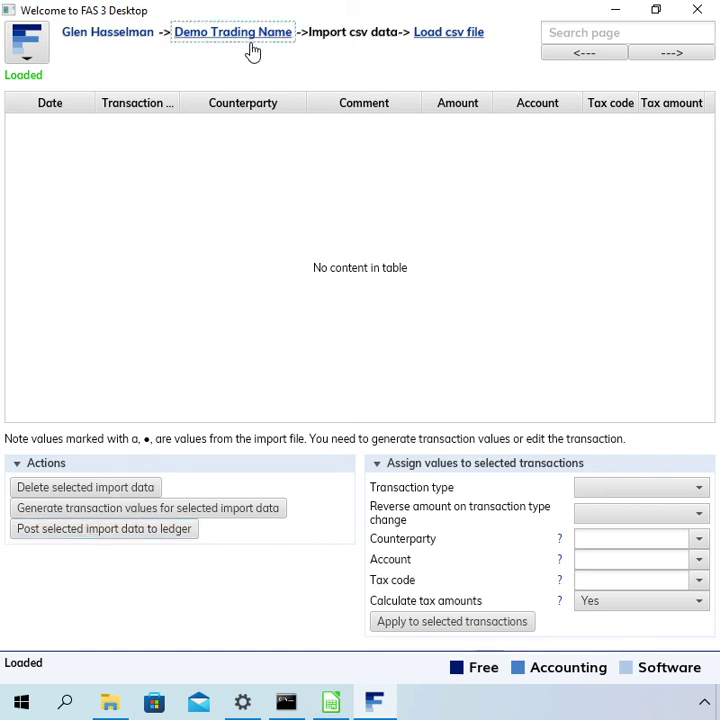
left_click(252, 48)
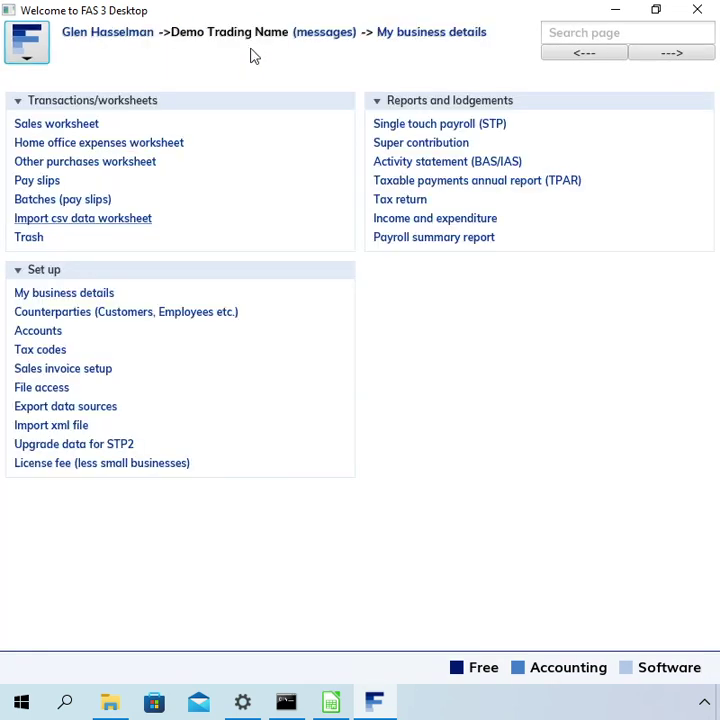
left_click(87, 126)
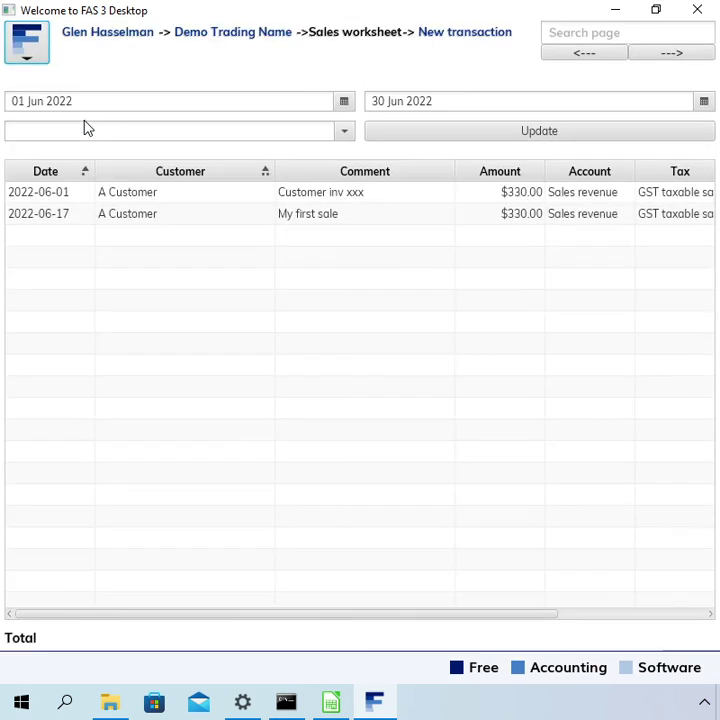
left_click(119, 196)
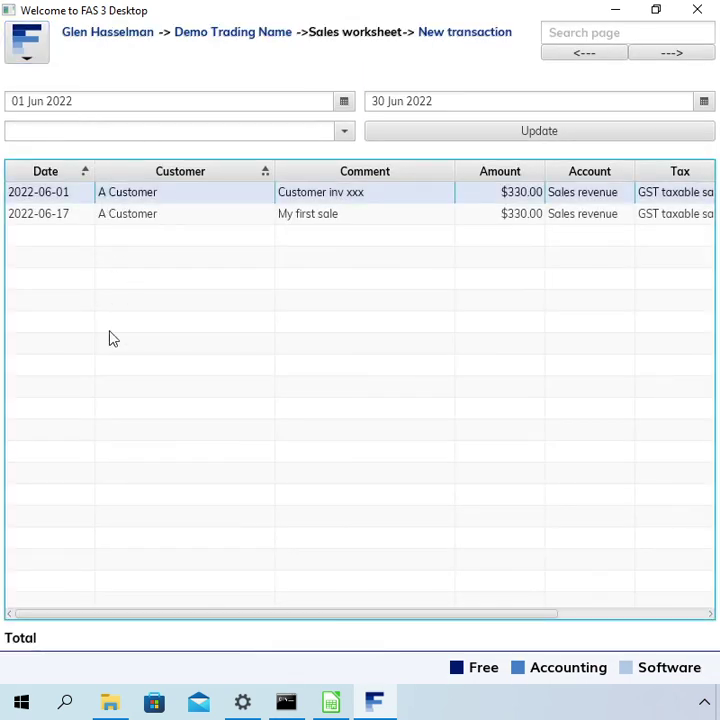
double_click(185, 202)
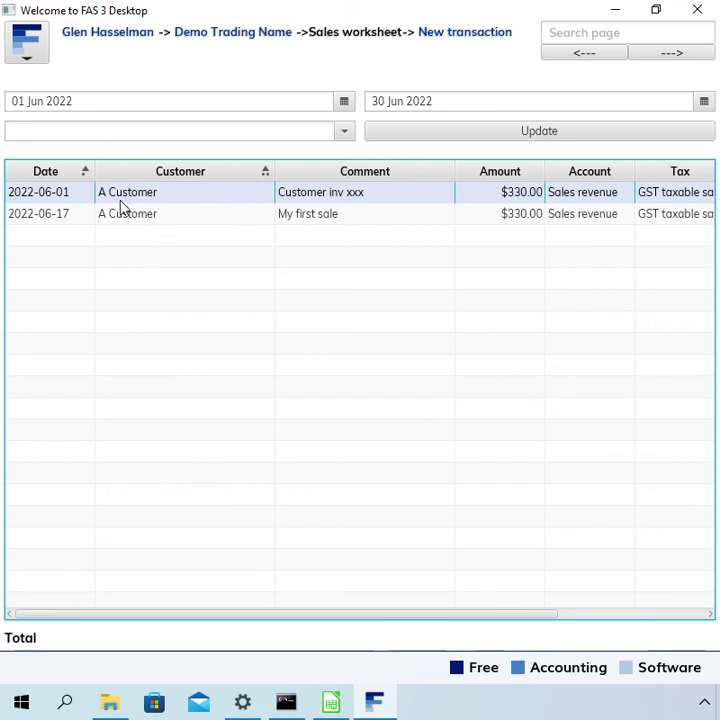
Check the $220.00 Supplier blah blah payment in the Purchases worksheet.
left_click(257, 37)
left_click(85, 163)
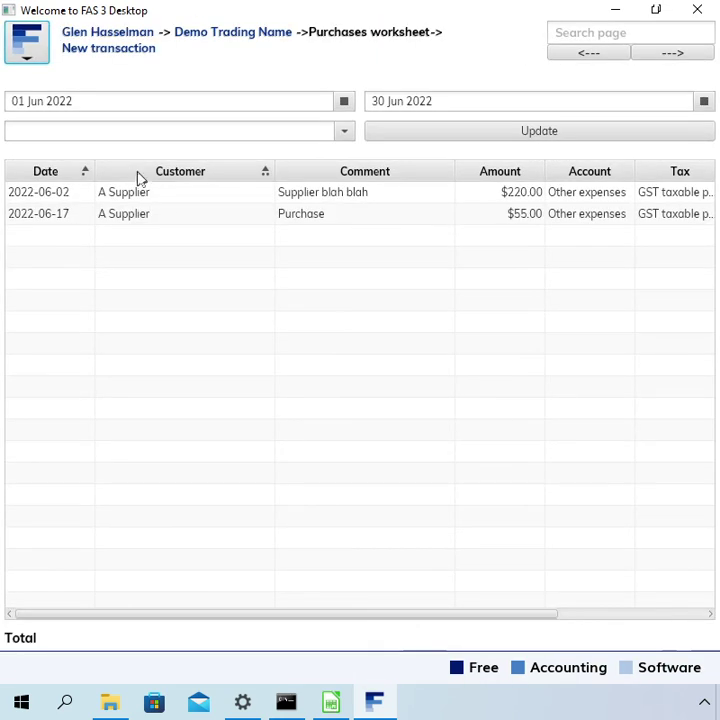
left_click(193, 201)
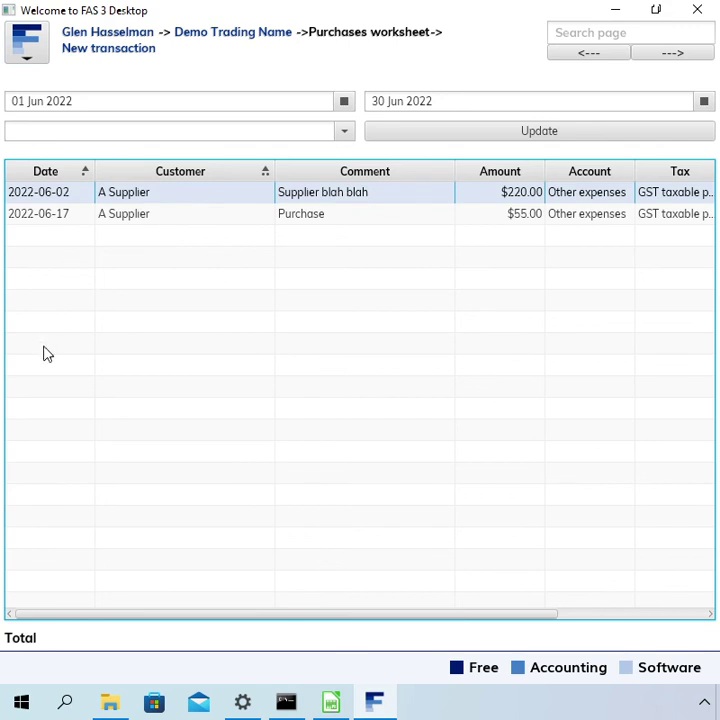